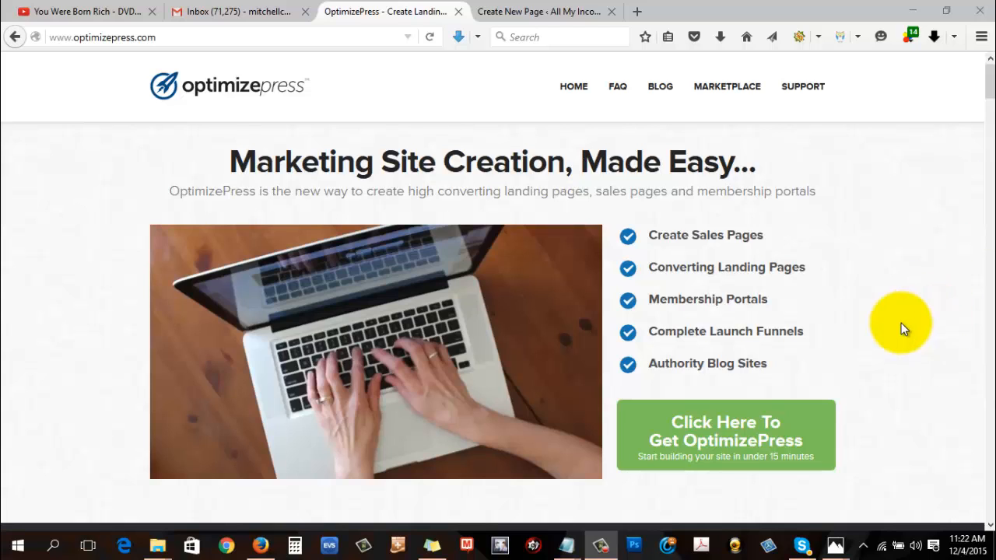
mouse_move(243, 244)
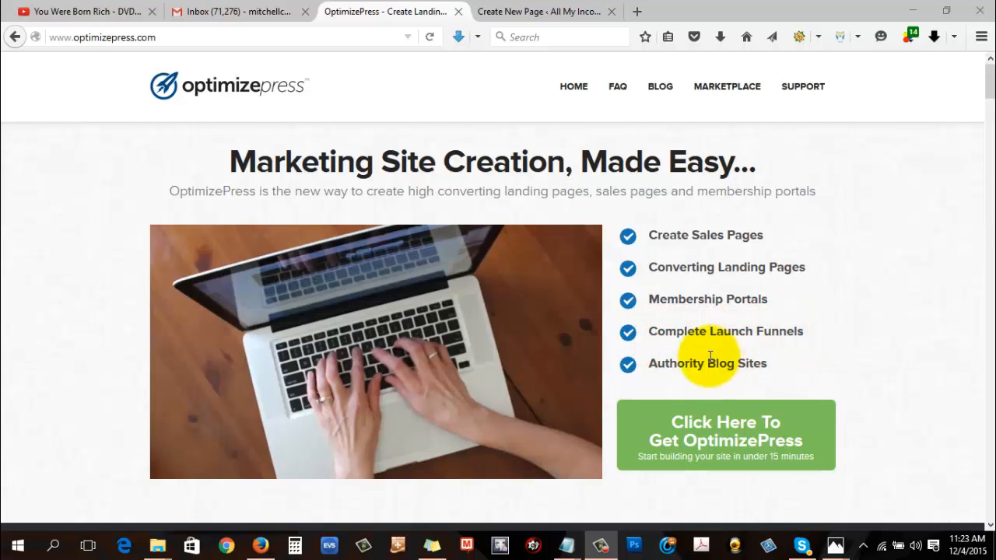
scroll(739, 364, down, 1)
scroll(740, 365, down, 4)
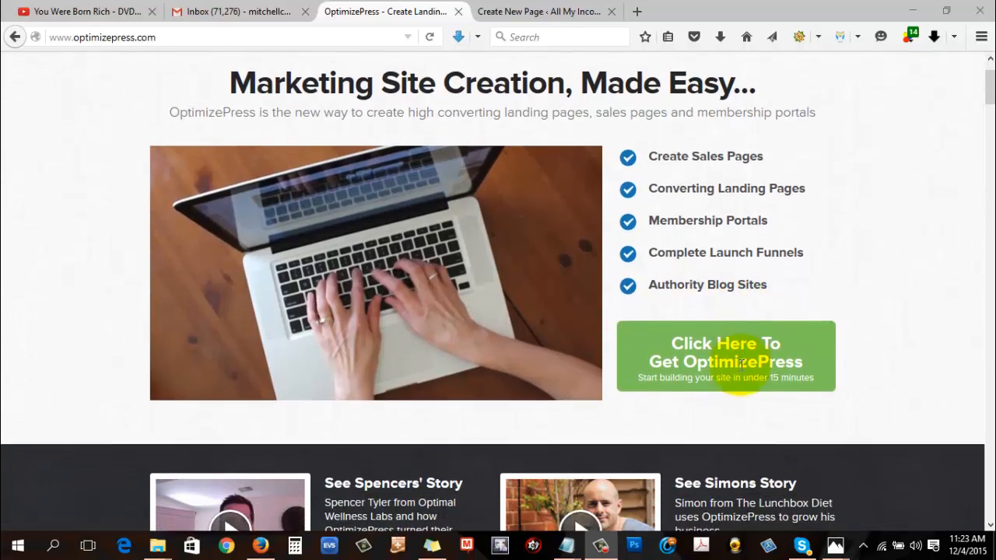
scroll(741, 366, up, 4)
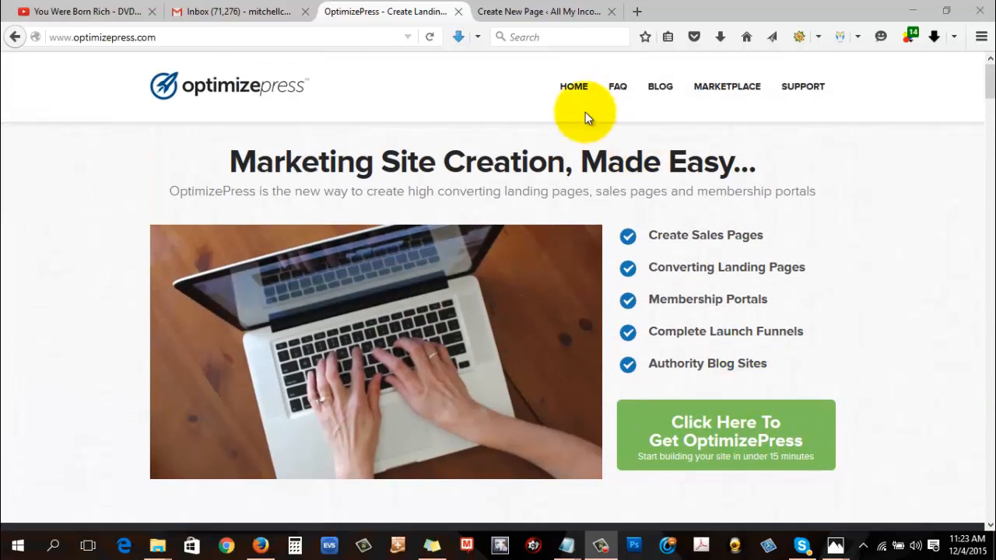
Switch to the WordPress Create New Page browser tab and go to the Opt-in / Landing Pages templates
click(545, 11)
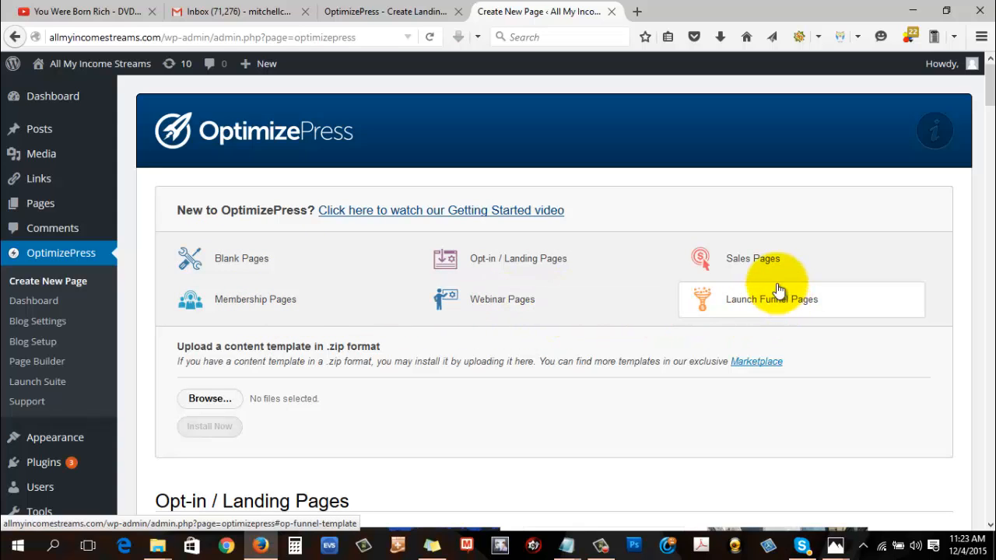
click(519, 268)
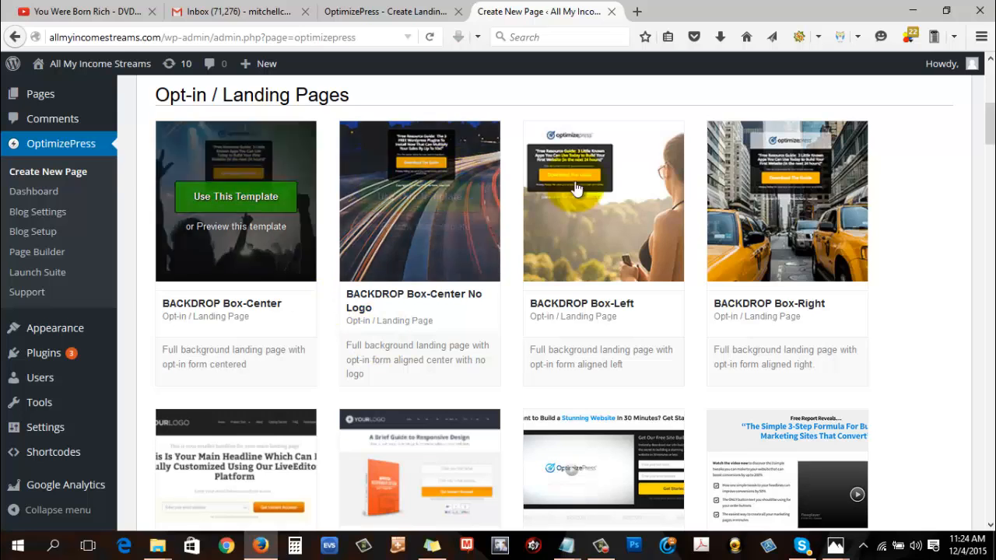
mouse_move(830, 214)
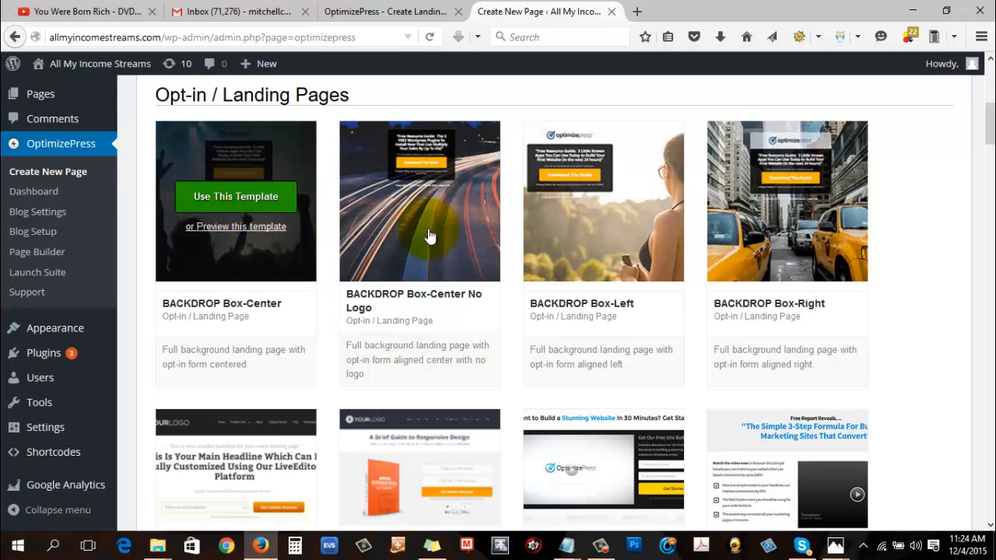
mouse_move(834, 251)
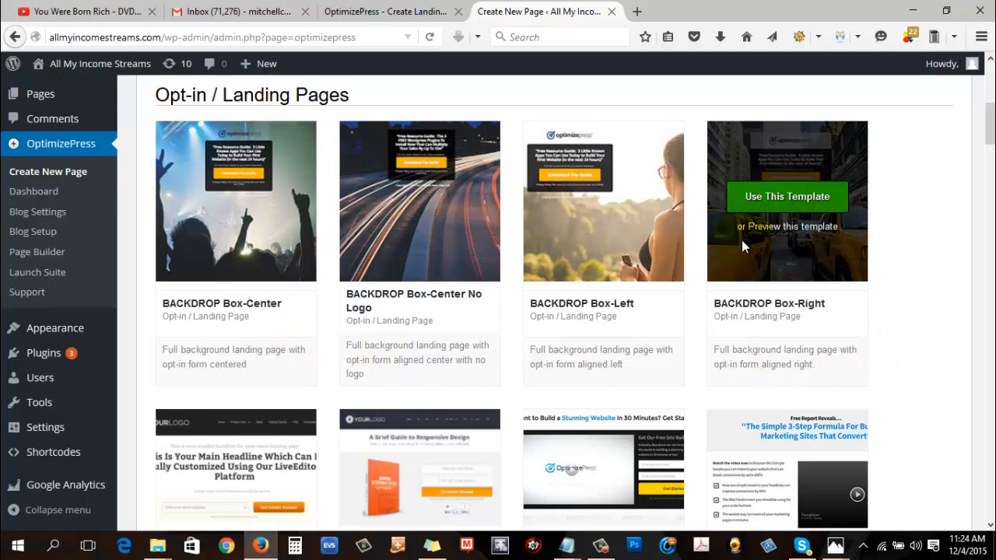
Preview the BACKDROP Box-Center template, check its Download The Guide opt-in form, and close the preview
click(283, 225)
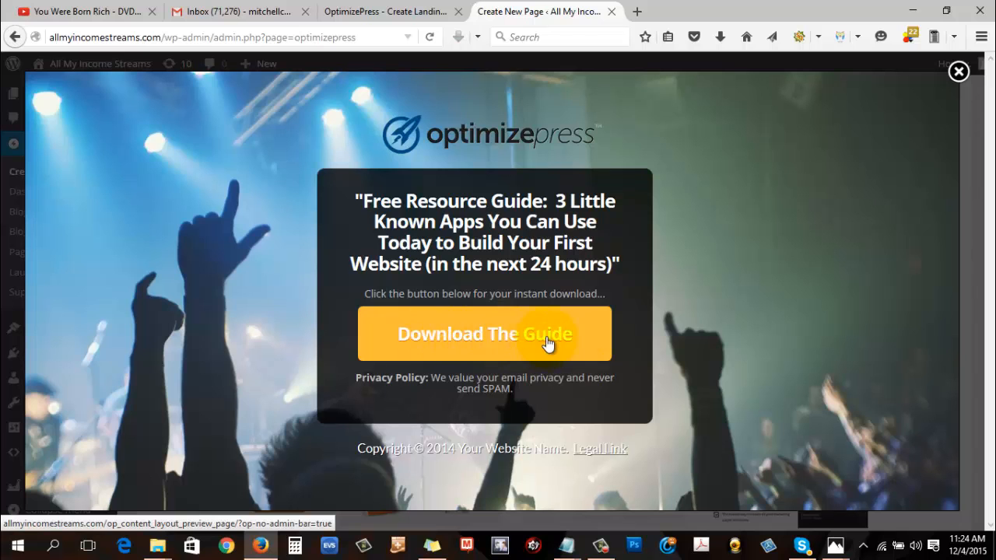
click(506, 335)
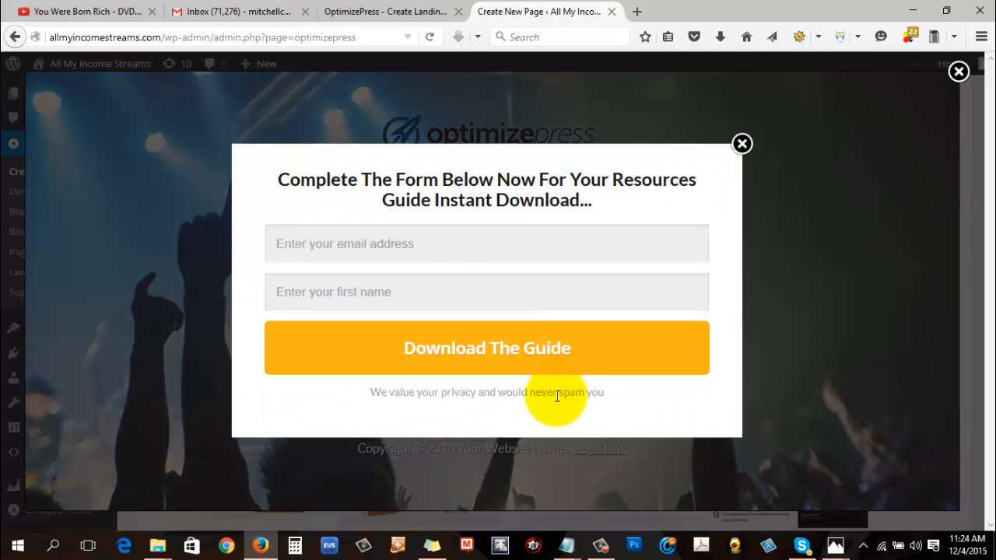
click(739, 148)
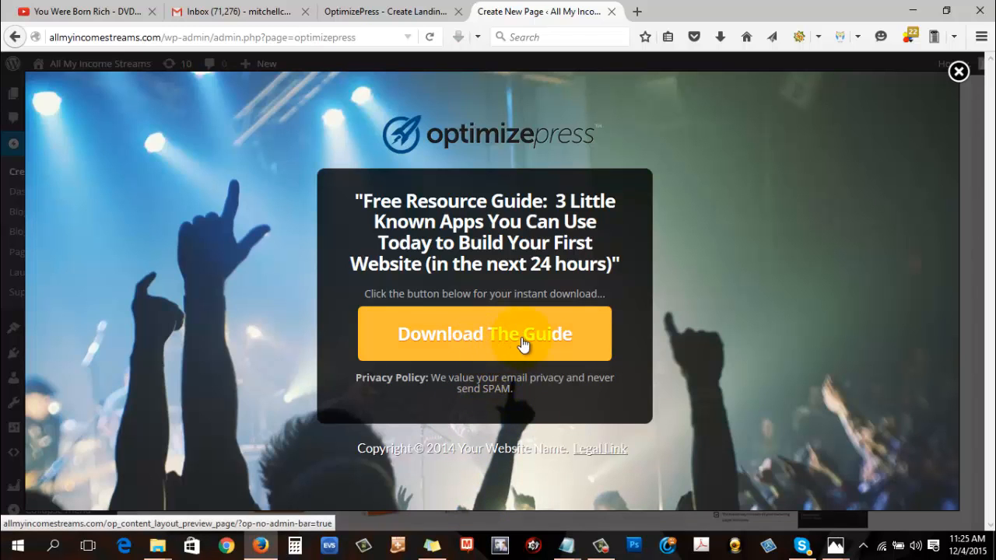
click(476, 349)
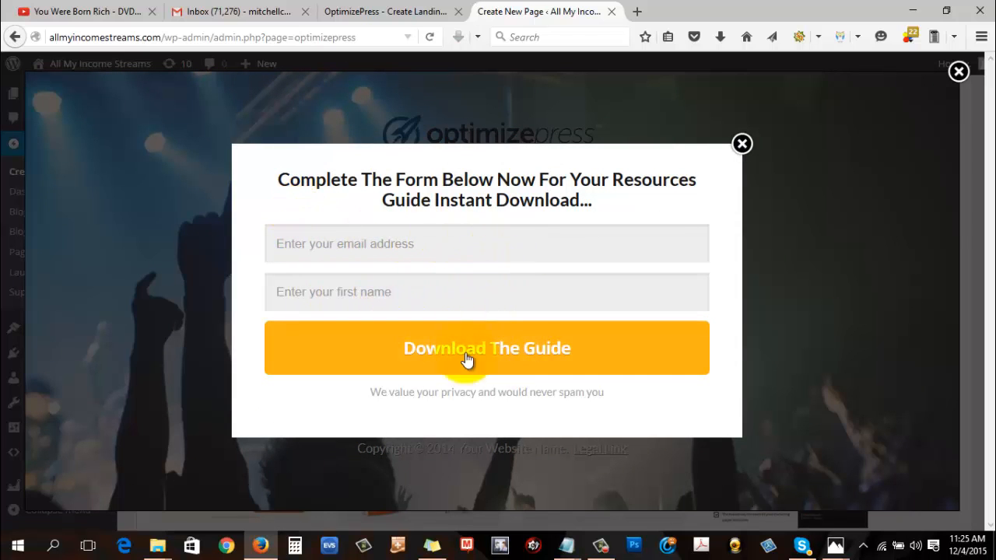
click(743, 145)
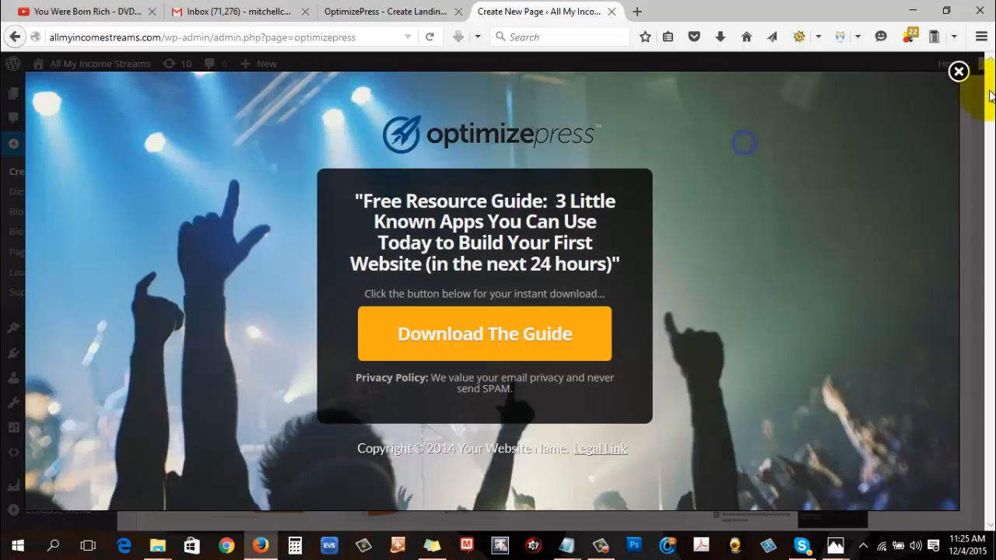
click(957, 71)
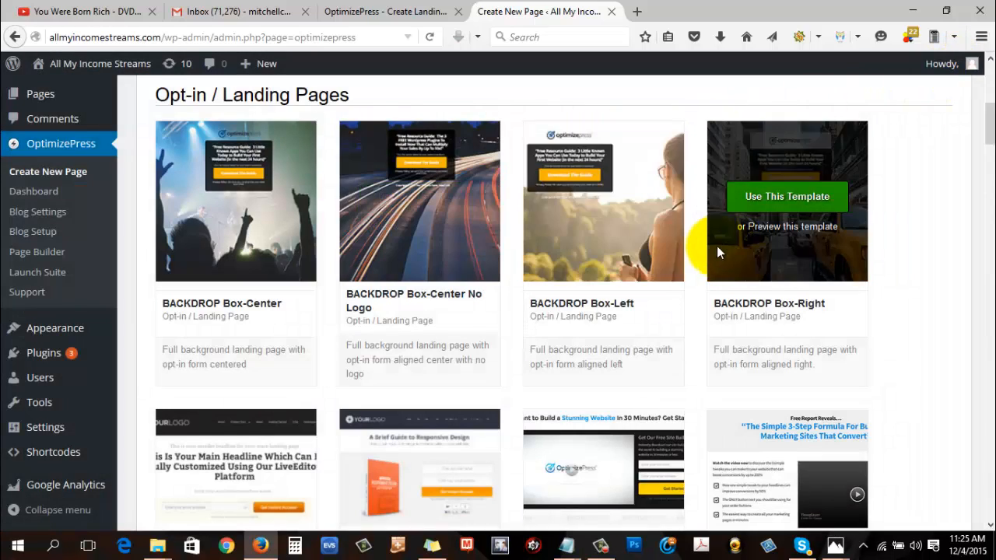
Look through the rest of the Opt-in / Landing Pages templates and return to the Bold Template
scroll(716, 254, down, 4)
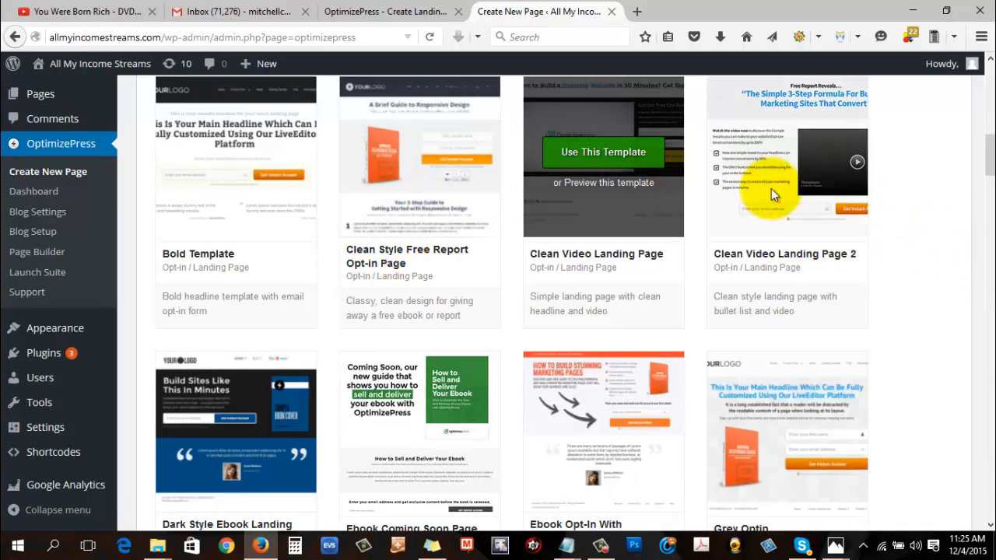
scroll(435, 283, down, 3)
scroll(285, 381, down, 8)
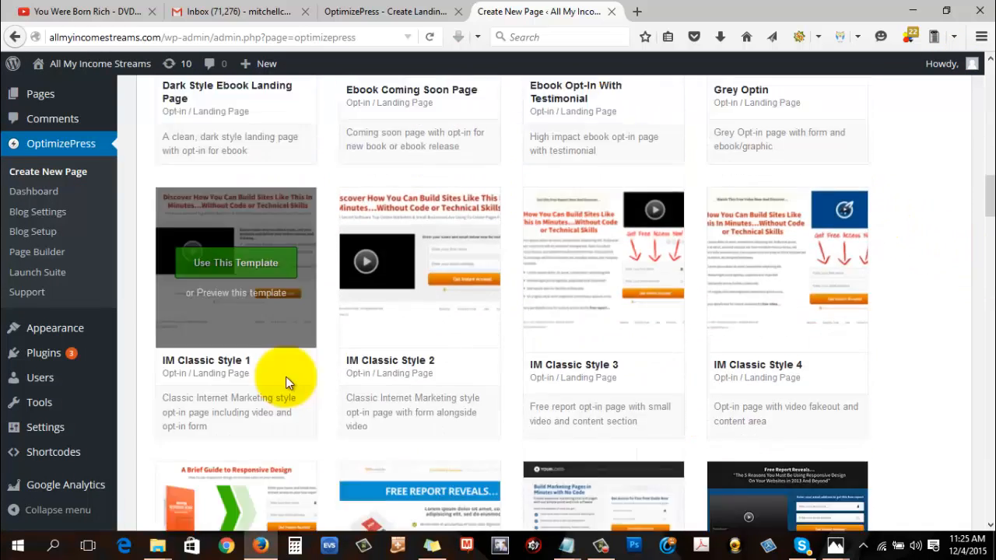
scroll(471, 312, up, 1)
scroll(471, 311, down, 1)
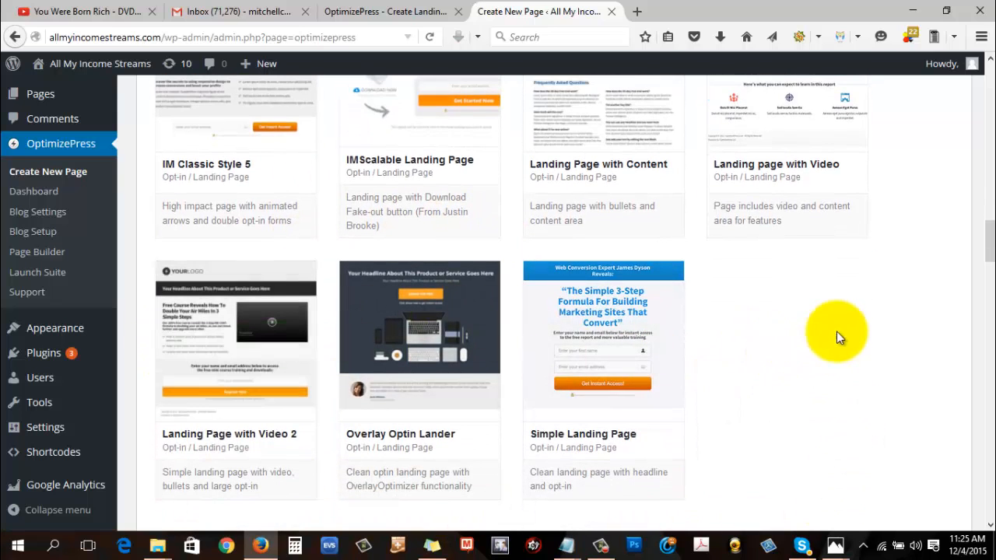
mouse_move(548, 305)
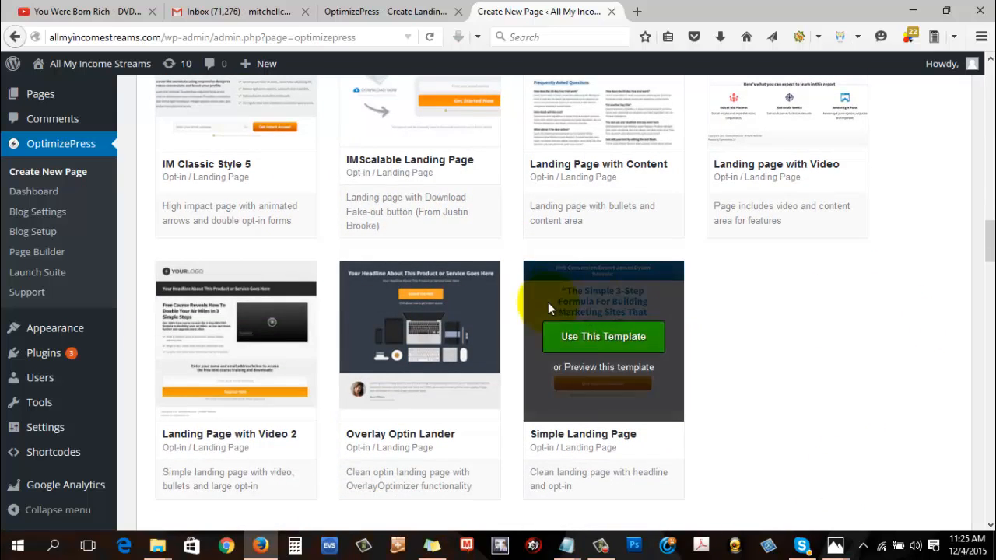
scroll(824, 386, up, 10)
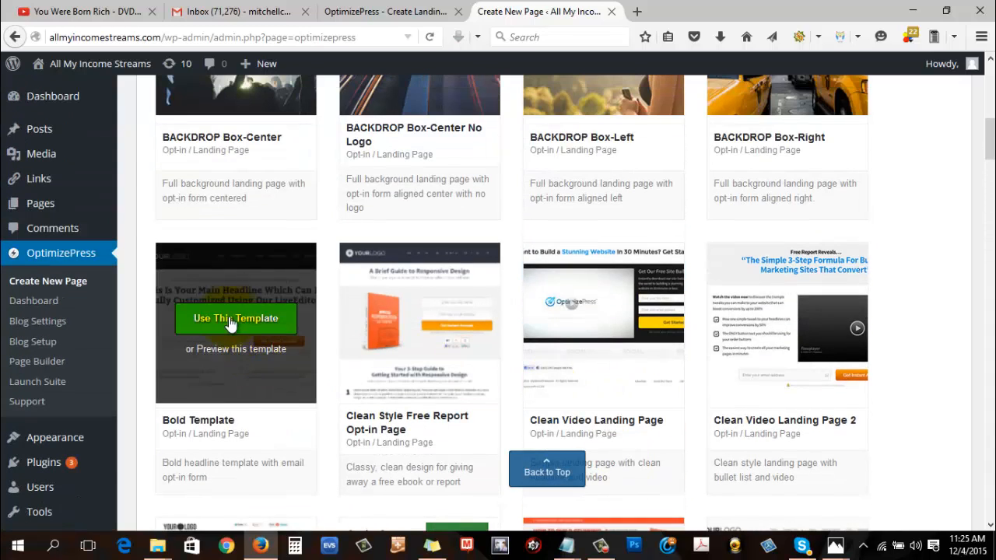
Start a new page from the Bold Template and name it test20
click(229, 323)
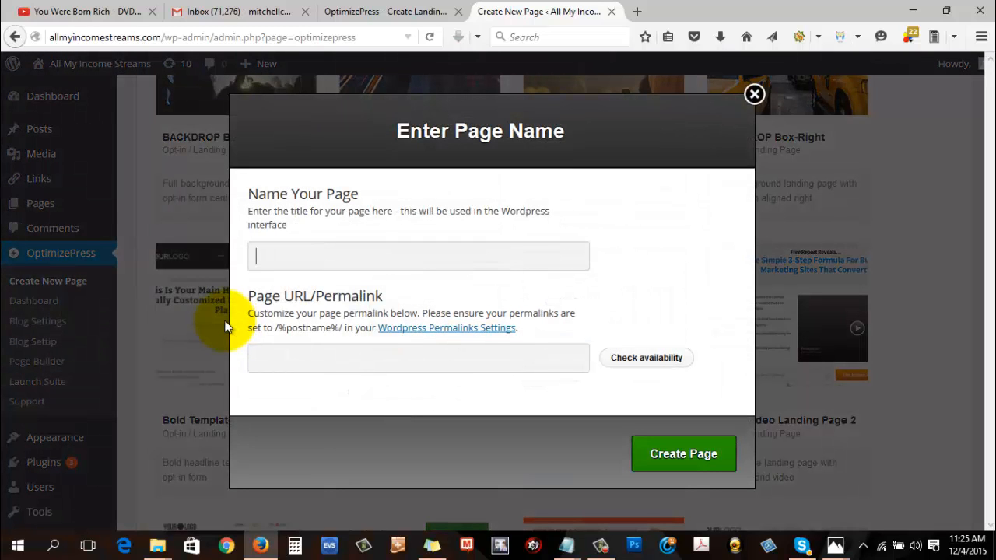
text(tes)
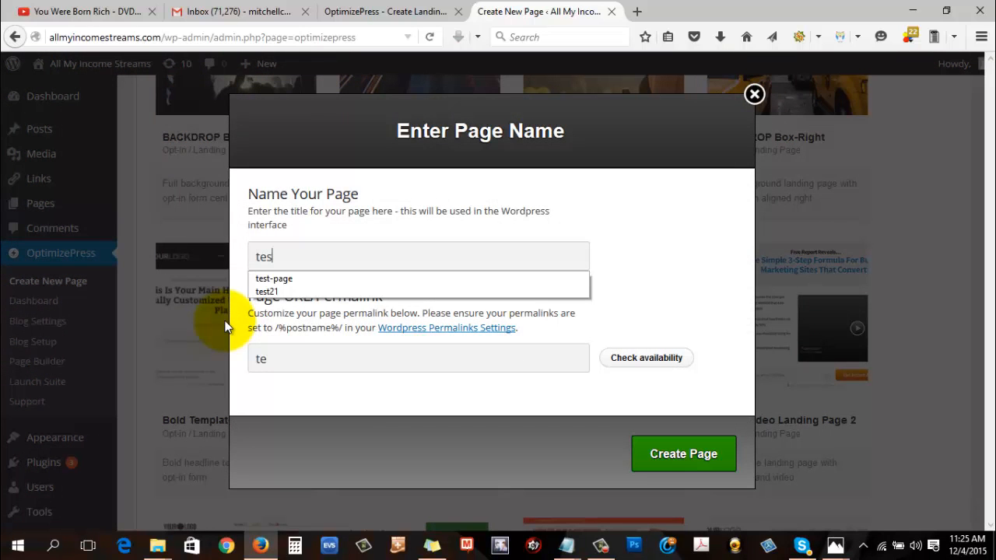
text(t2)
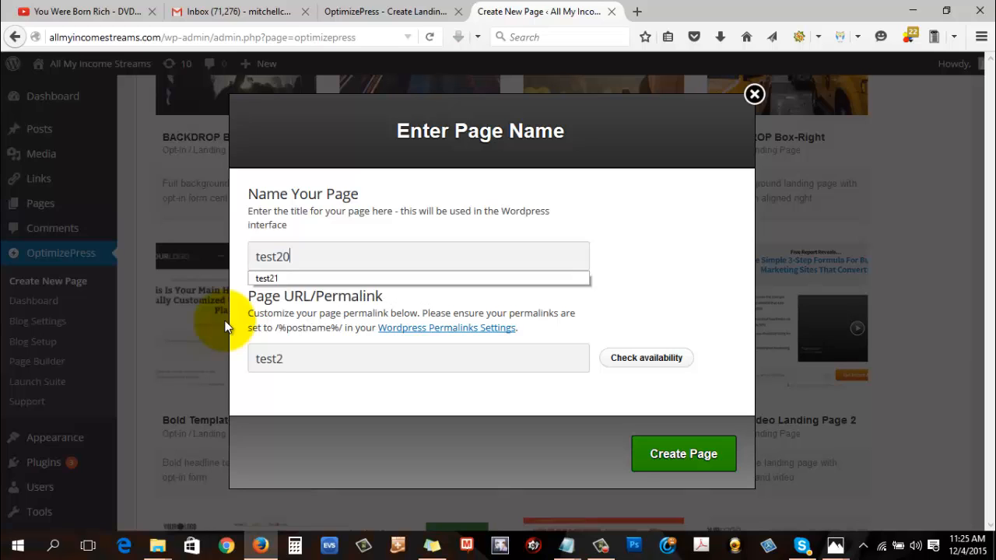
text(0)
click(672, 465)
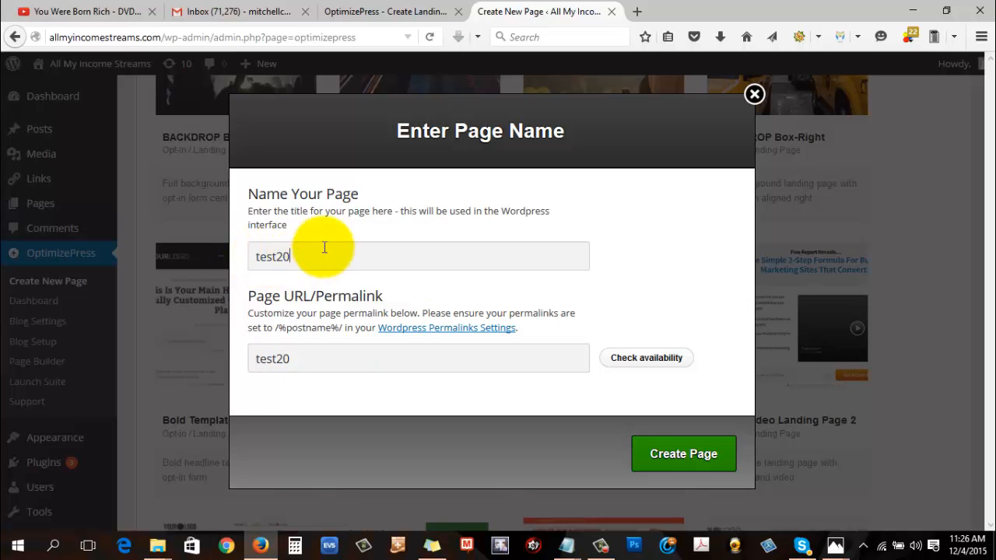
drag(300, 360, 251, 363)
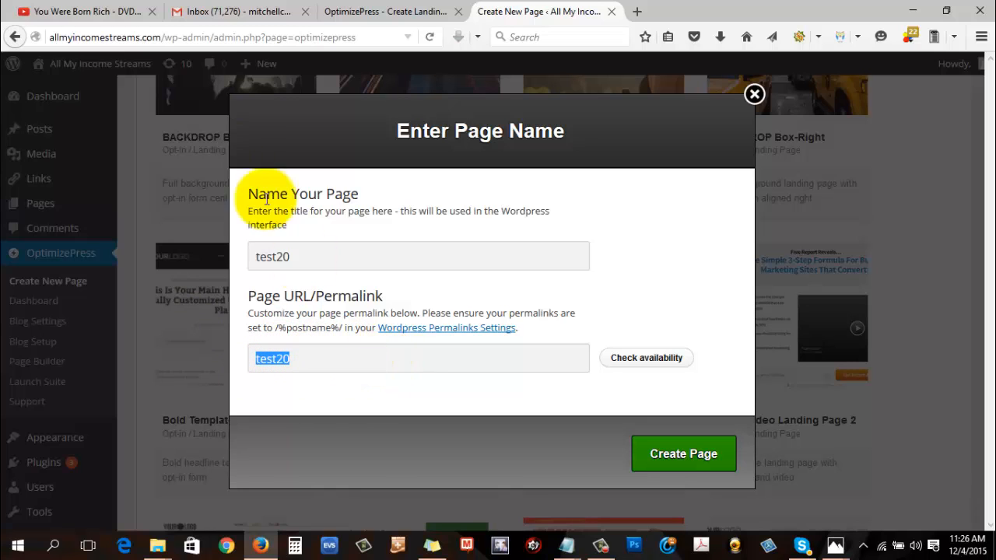
drag(161, 37, 361, 38)
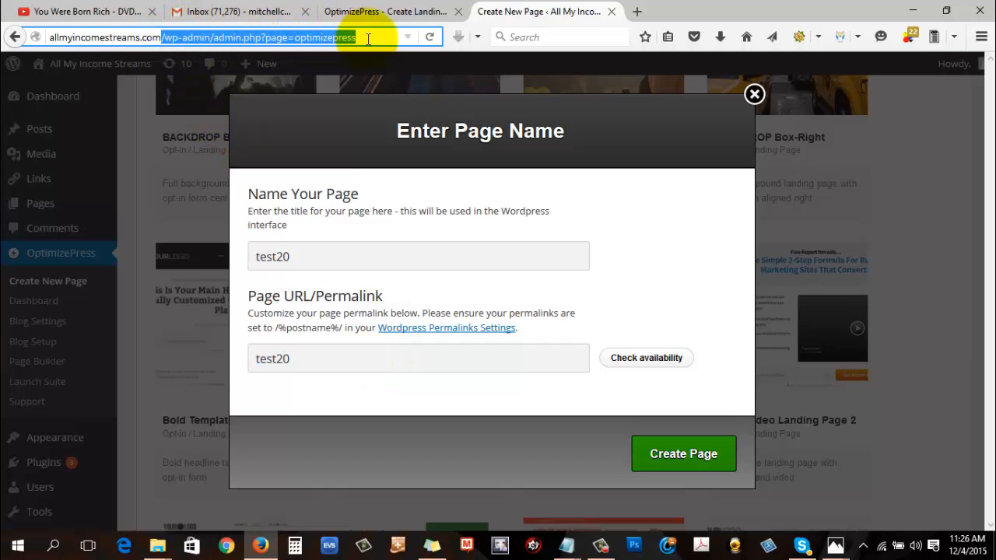
click(369, 38)
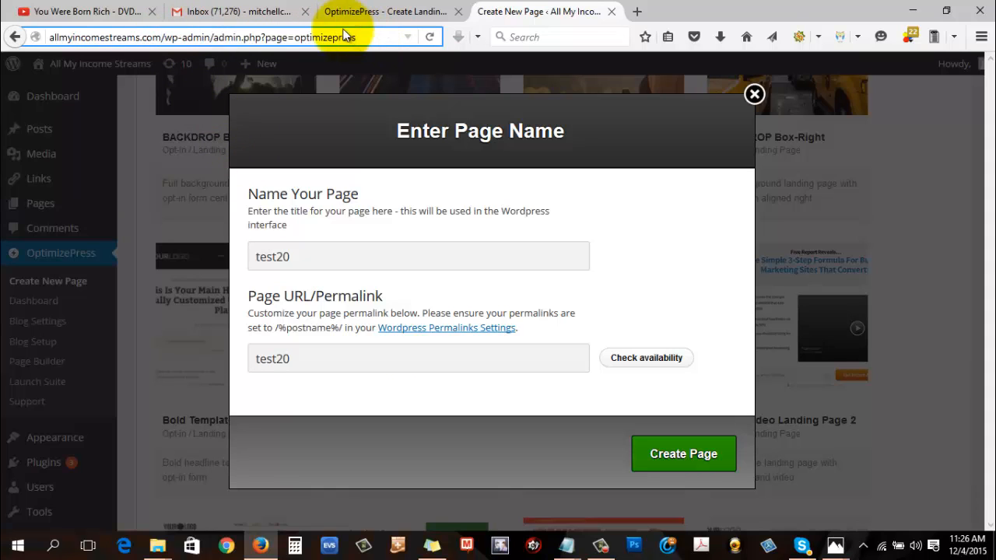
drag(163, 38, 362, 37)
click(373, 36)
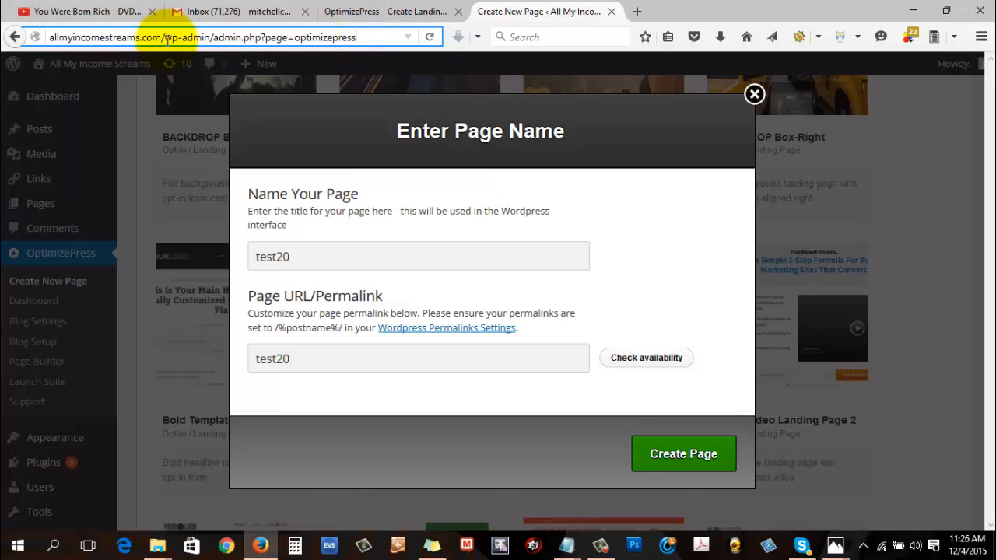
drag(163, 37, 364, 37)
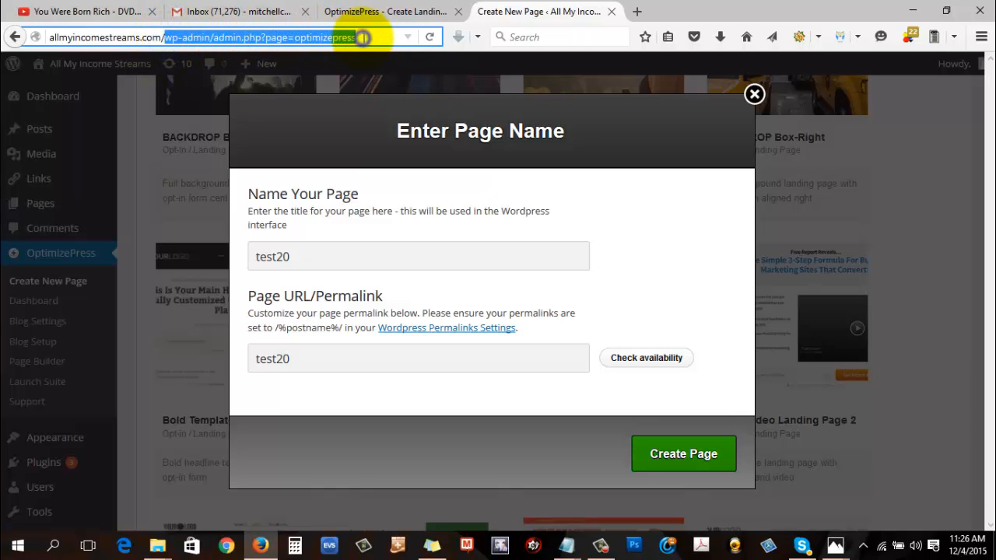
click(362, 37)
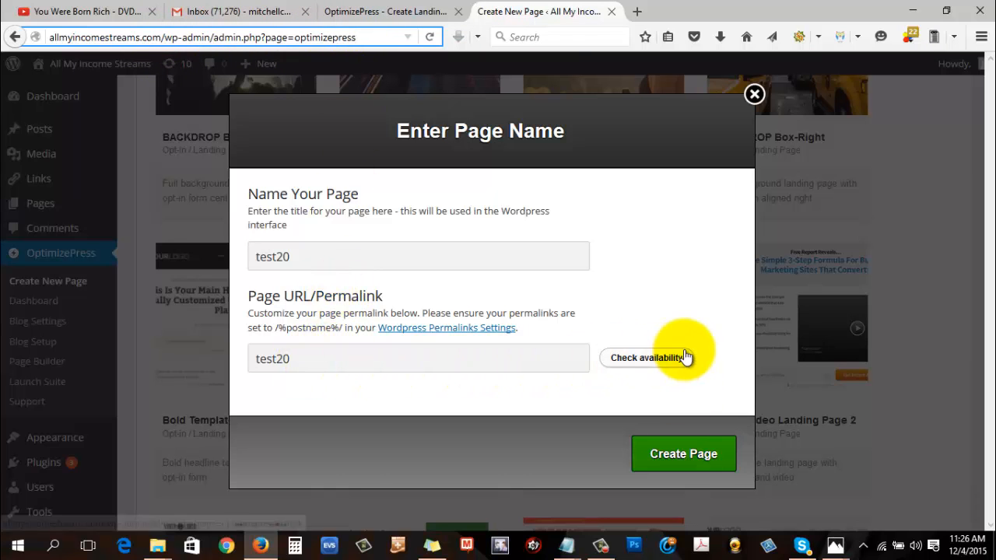
Create the test20 page and examine its layout in the LiveEditor from the header to the footer
click(678, 456)
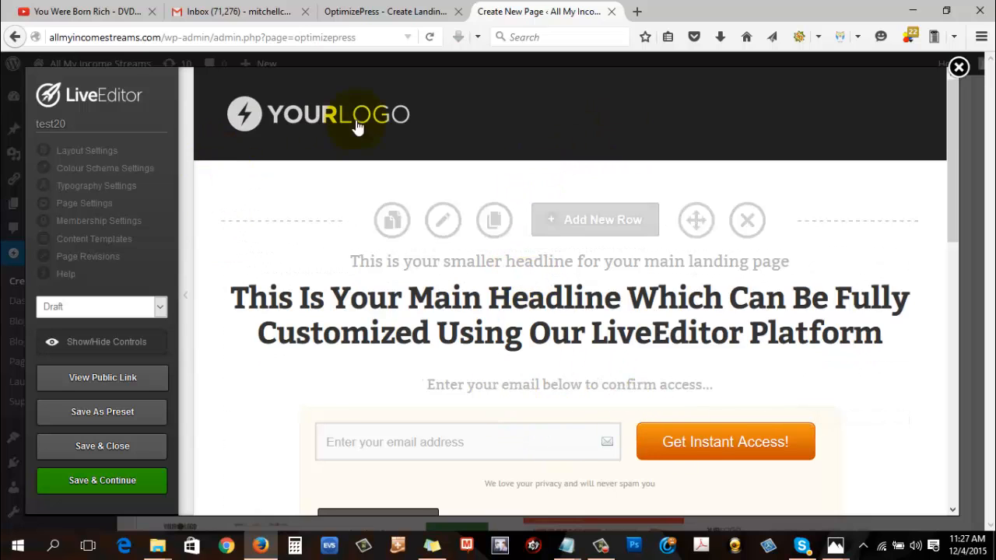
scroll(681, 247, down, 2)
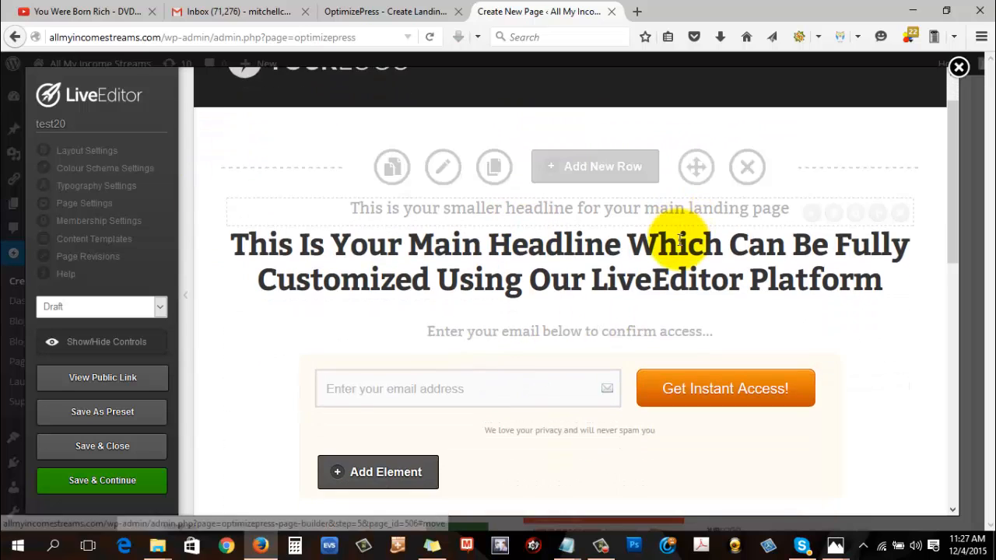
scroll(680, 249, up, 2)
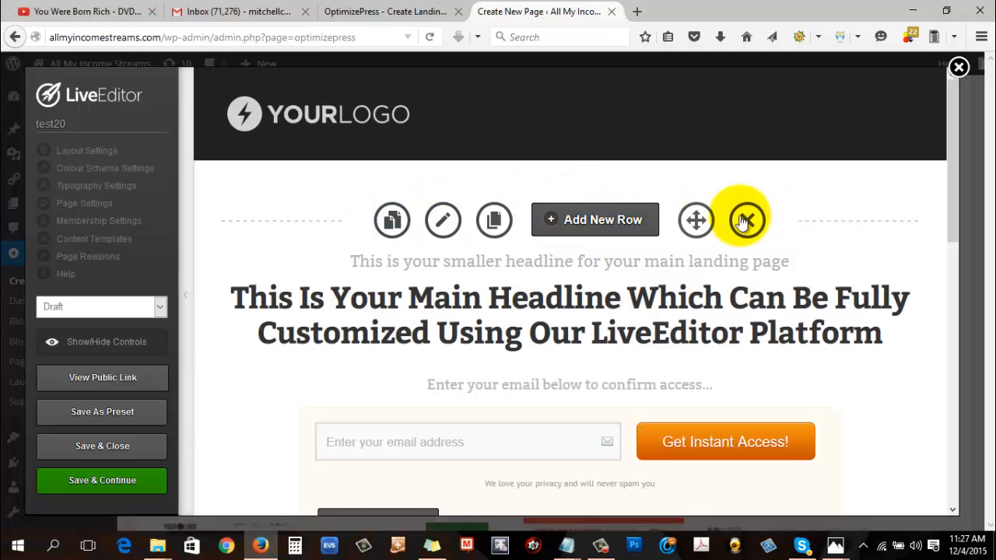
scroll(467, 234, down, 5)
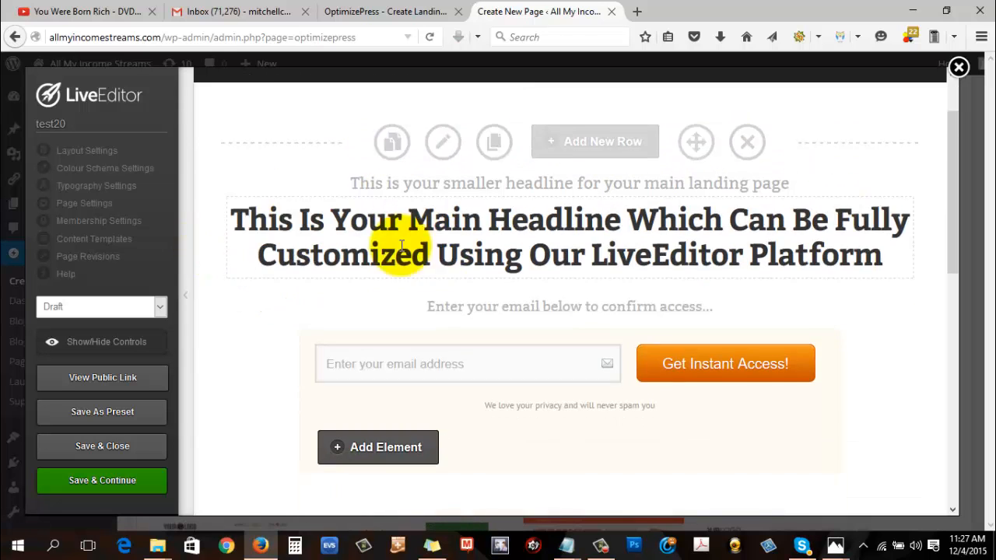
scroll(384, 270, down, 3)
scroll(540, 314, up, 2)
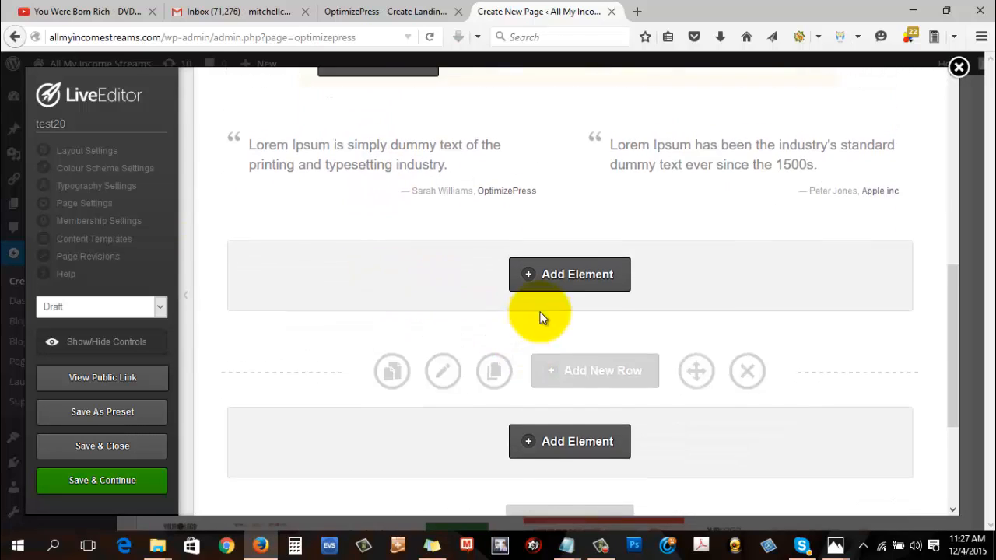
scroll(494, 381, down, 5)
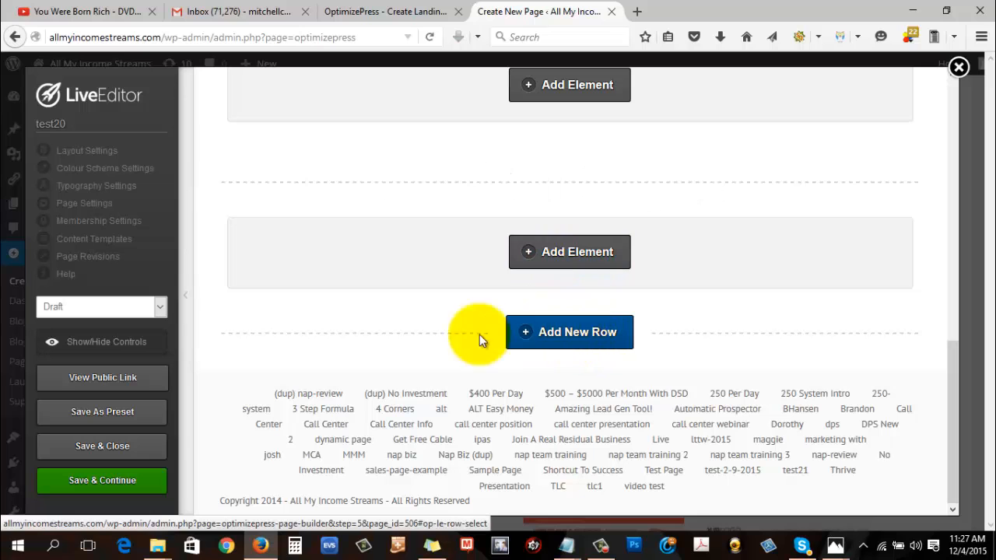
scroll(436, 340, up, 10)
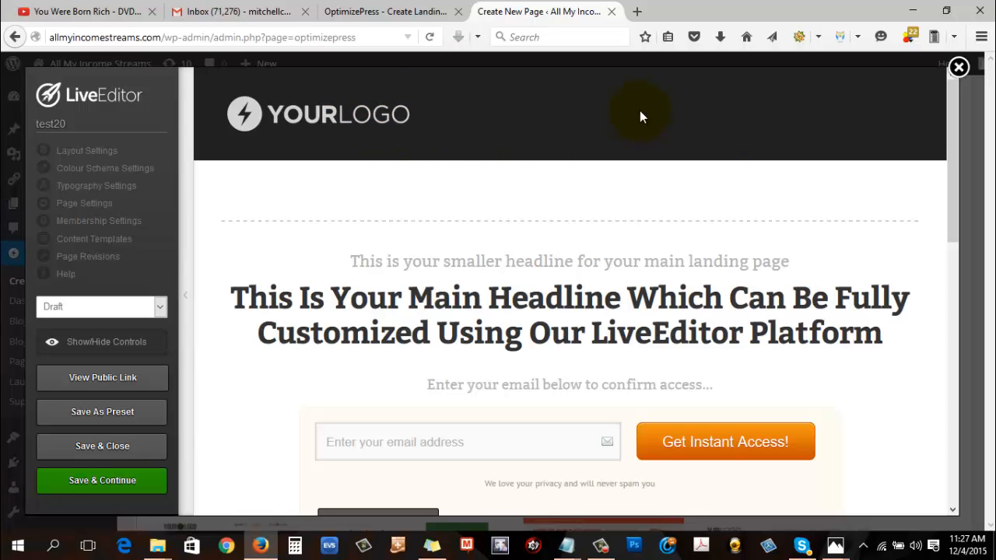
Delete the element with the two testimonial quotes below the opt-in form
scroll(430, 173, down, 10)
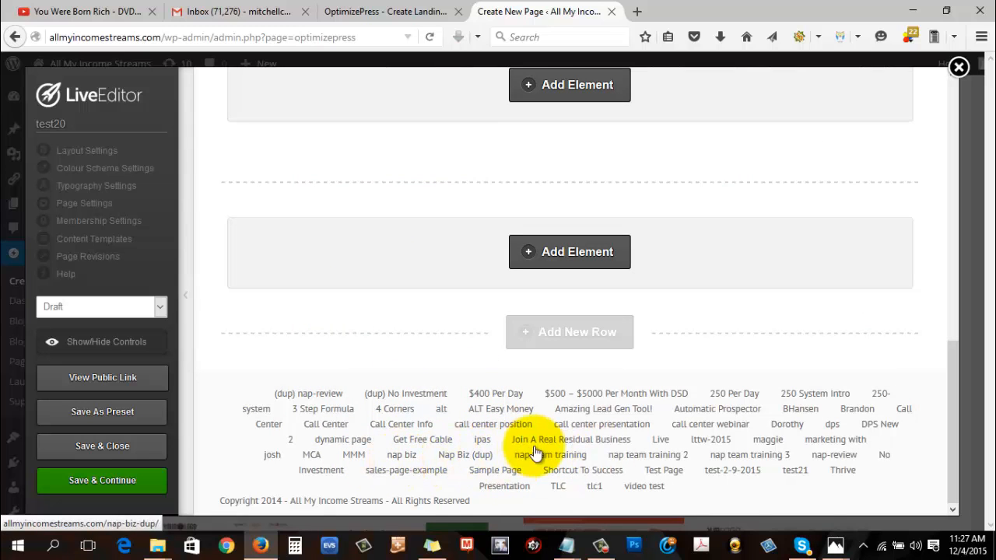
scroll(537, 459, up, 3)
scroll(534, 445, down, 3)
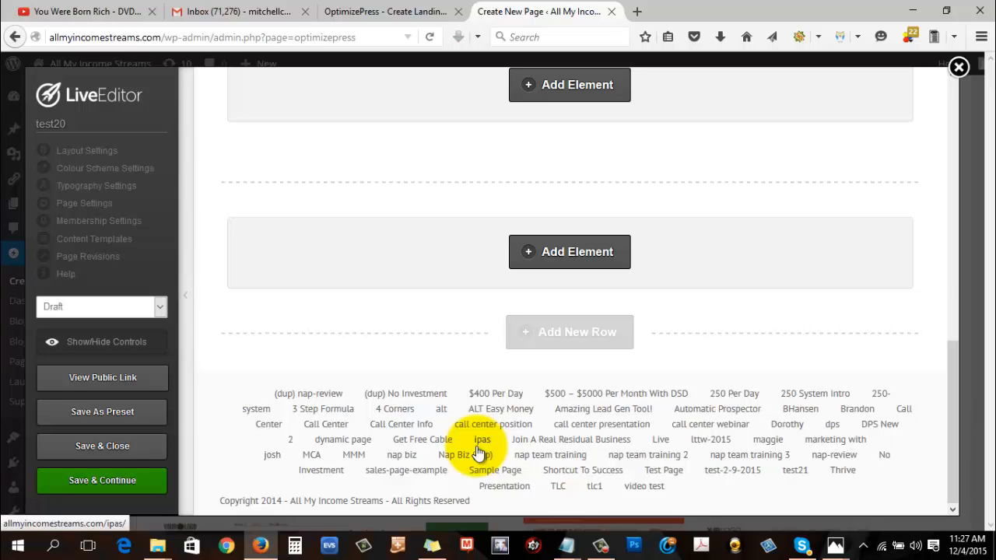
scroll(477, 449, up, 10)
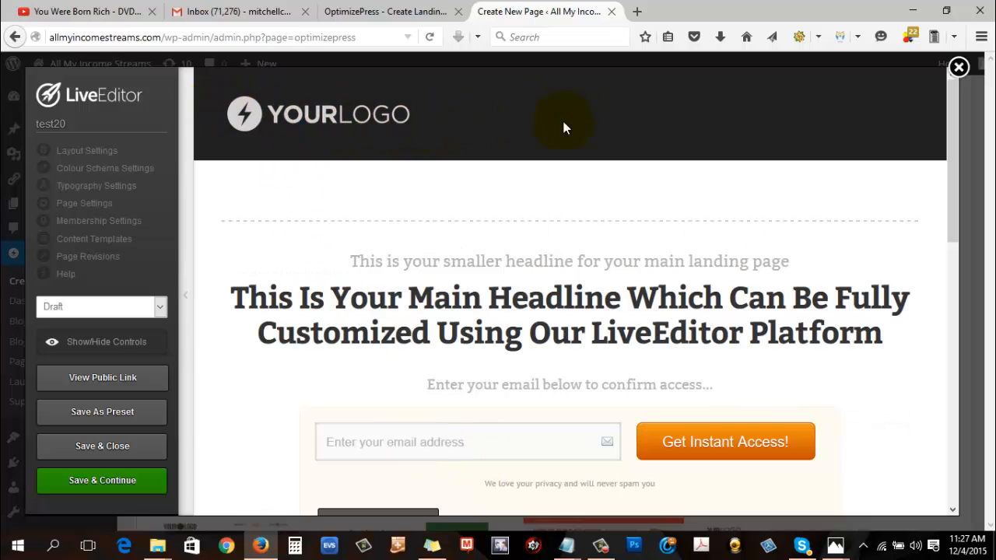
scroll(434, 234, down, 5)
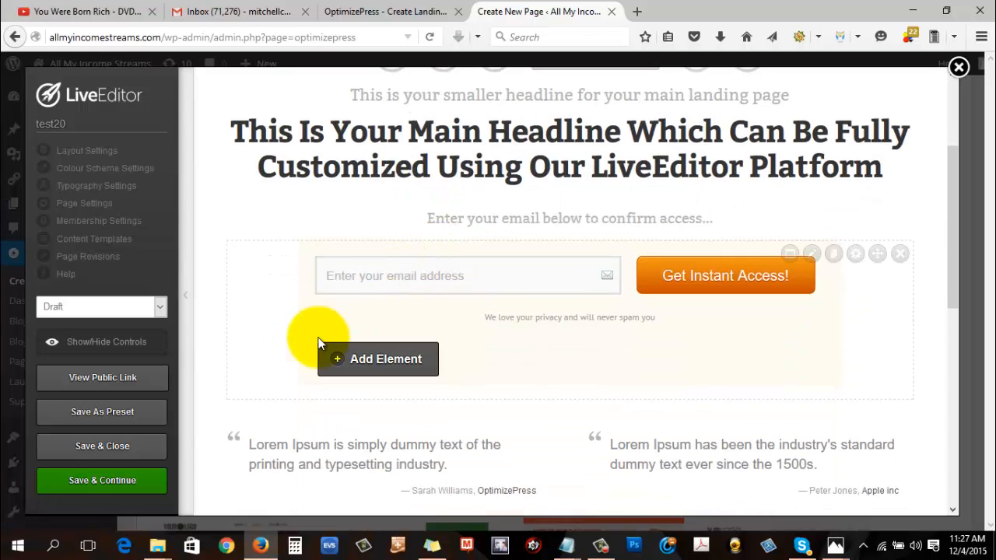
scroll(315, 339, down, 1)
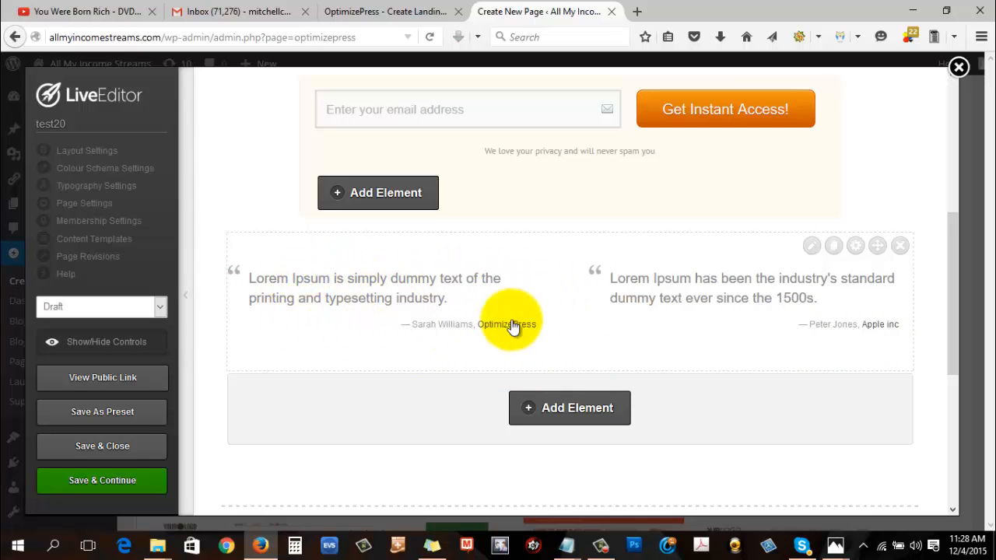
click(900, 246)
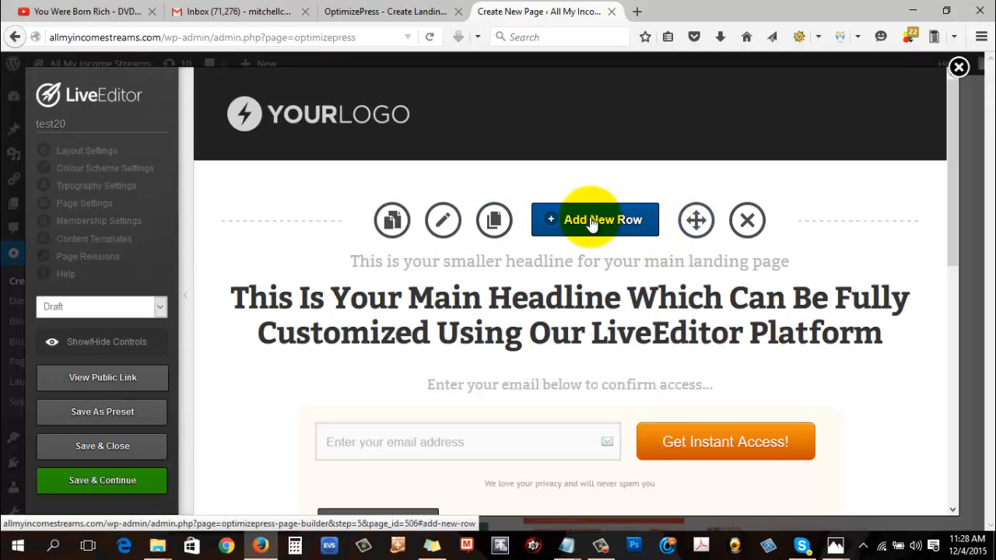
Hide the editing controls and review the page from the header down to the footer
scroll(582, 193, down, 4)
scroll(596, 211, up, 1)
scroll(573, 164, down, 3)
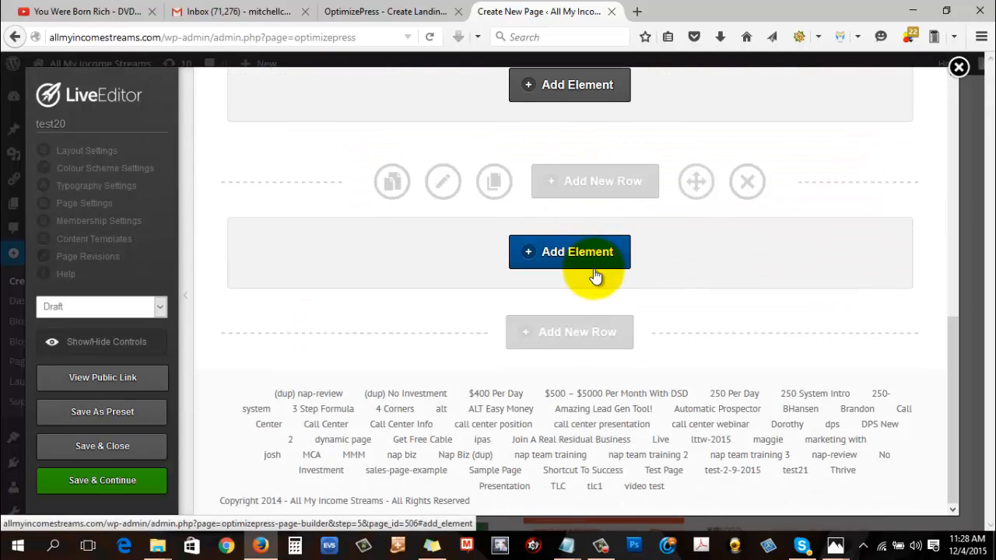
scroll(617, 286, up, 3)
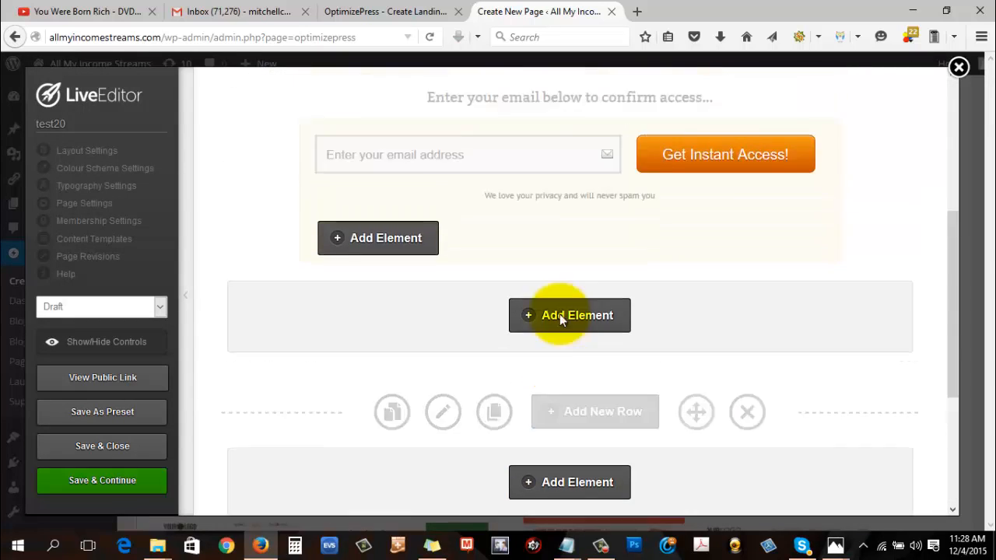
click(96, 348)
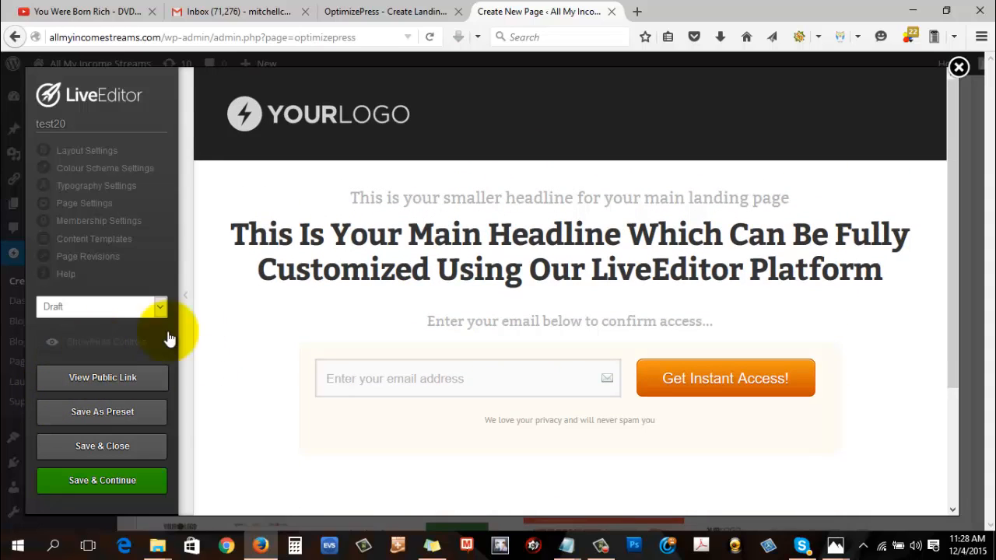
scroll(416, 354, down, 2)
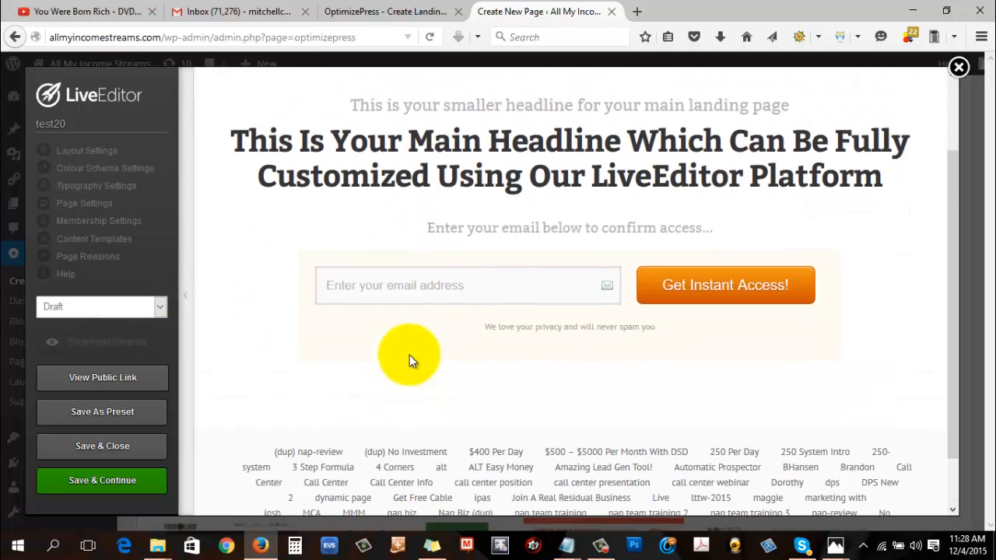
scroll(409, 358, up, 2)
scroll(392, 311, down, 2)
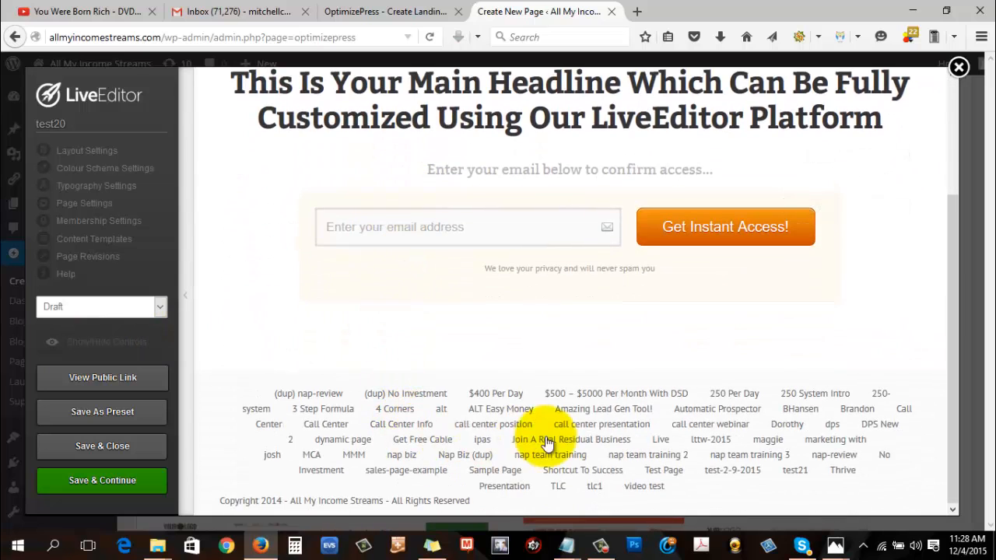
scroll(482, 326, up, 2)
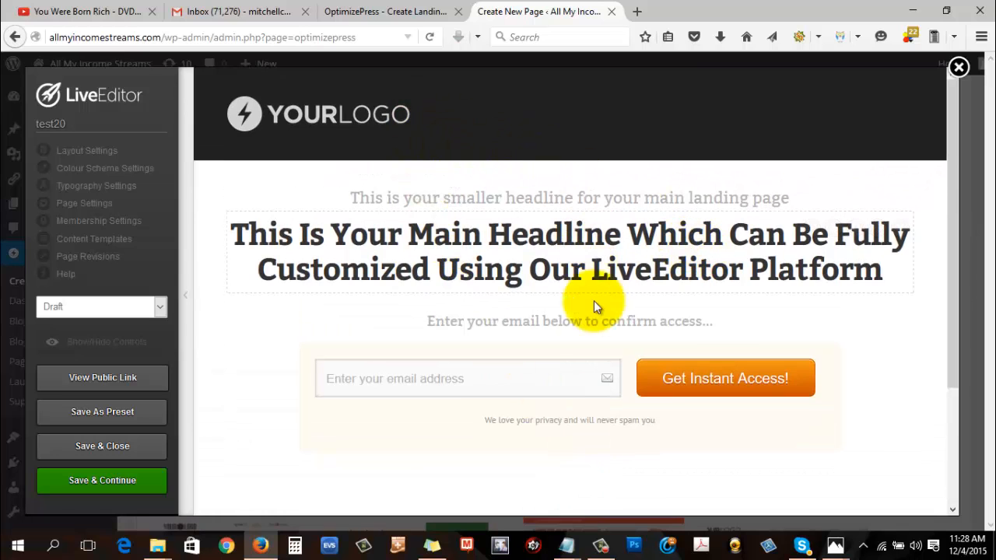
Turn off Header & Navigation and Footer Area in the page's layout settings and update the page
click(94, 154)
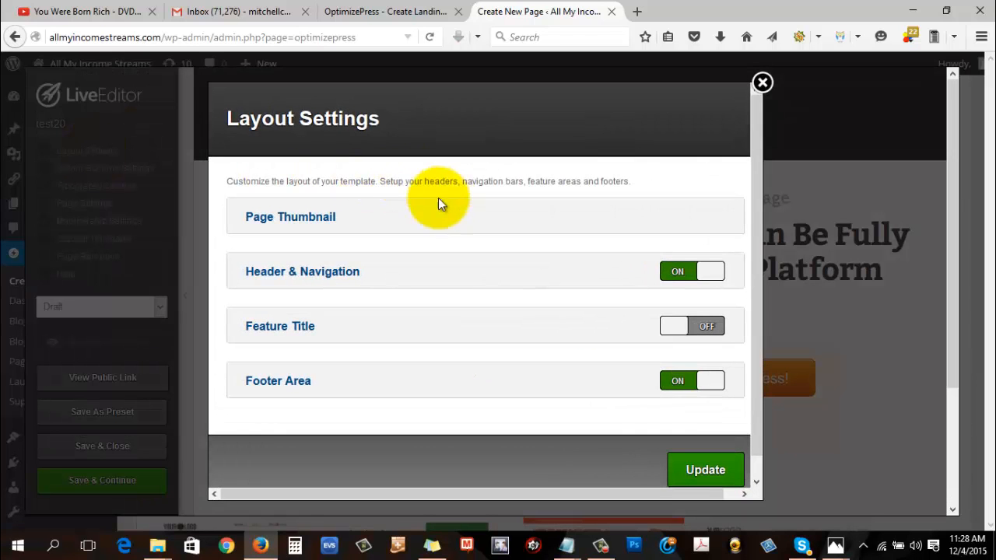
click(706, 273)
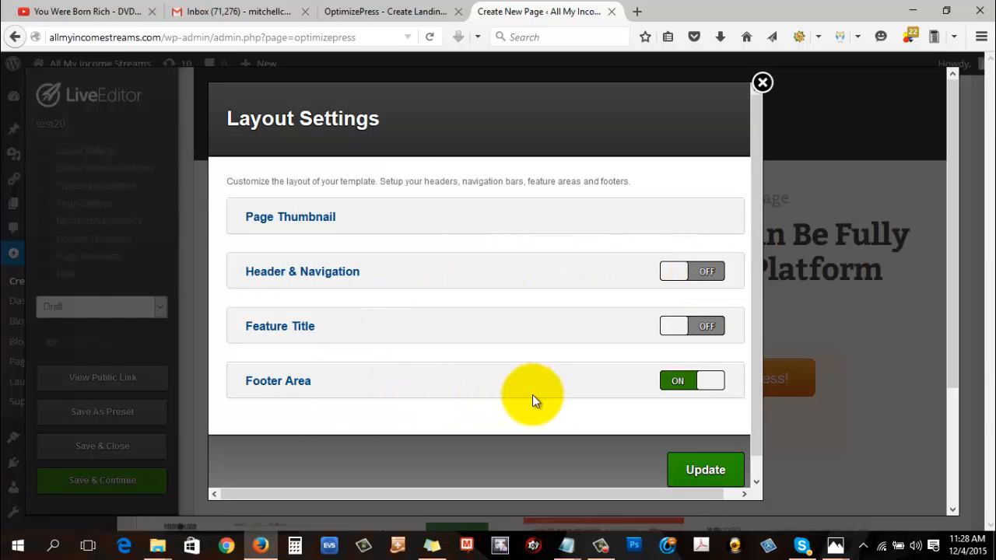
click(710, 386)
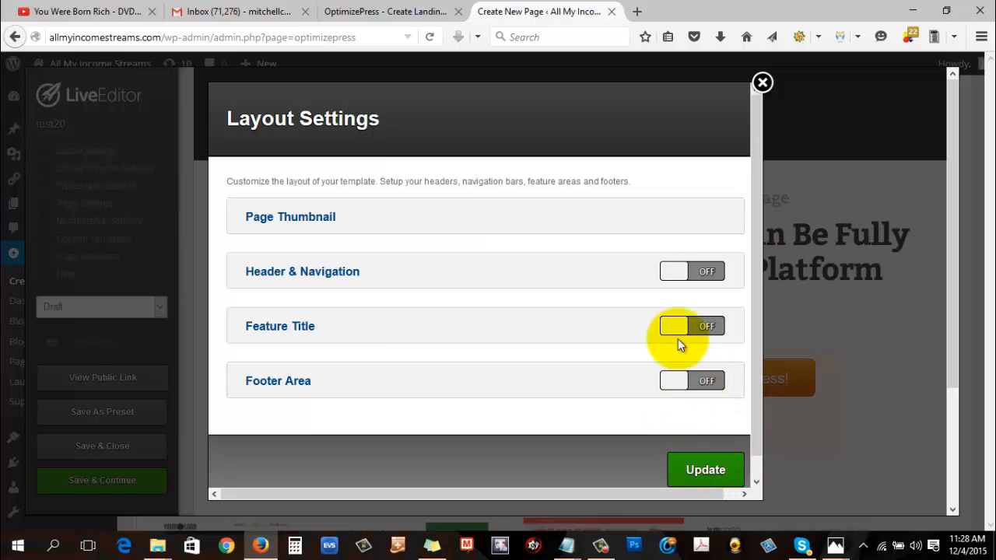
scroll(700, 435, down, 1)
click(707, 446)
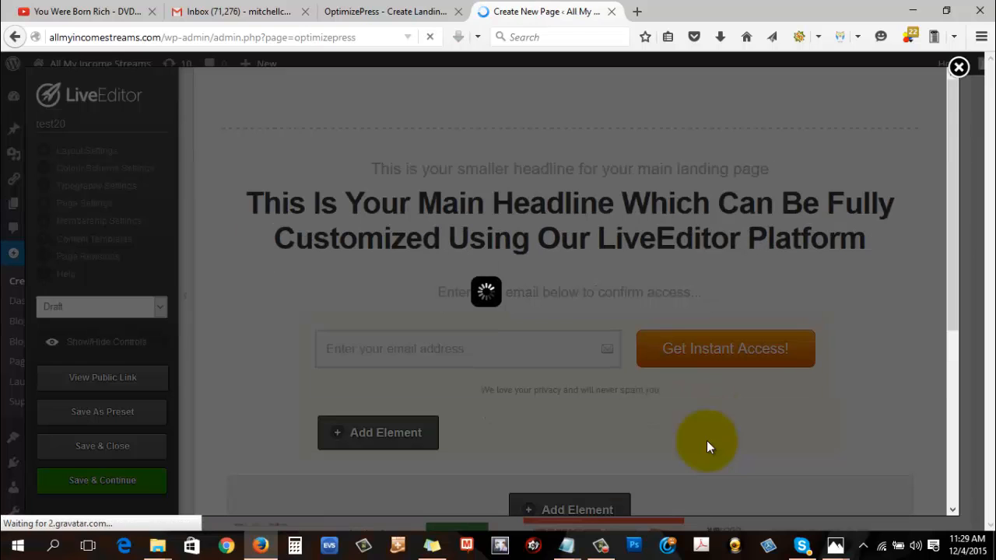
scroll(437, 334, down, 4)
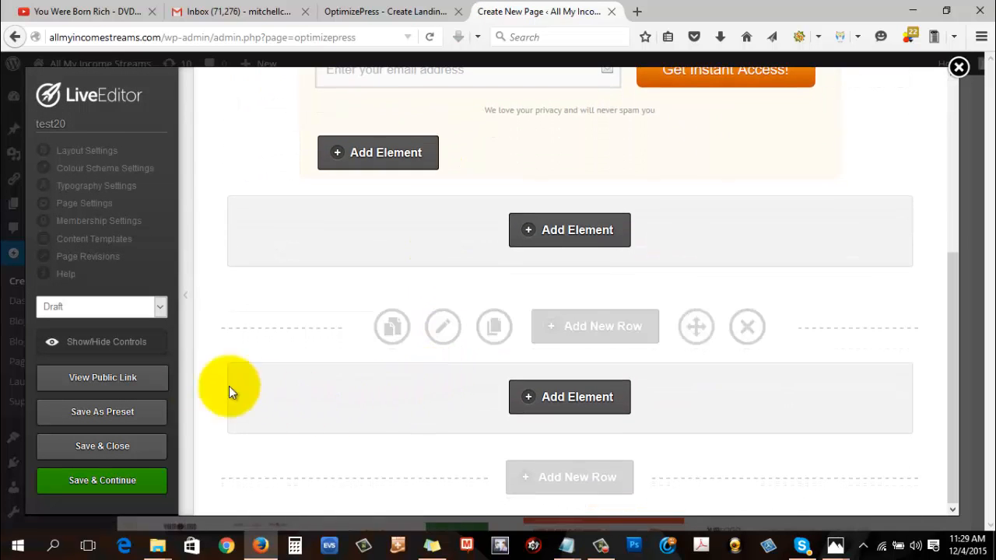
scroll(343, 405, up, 4)
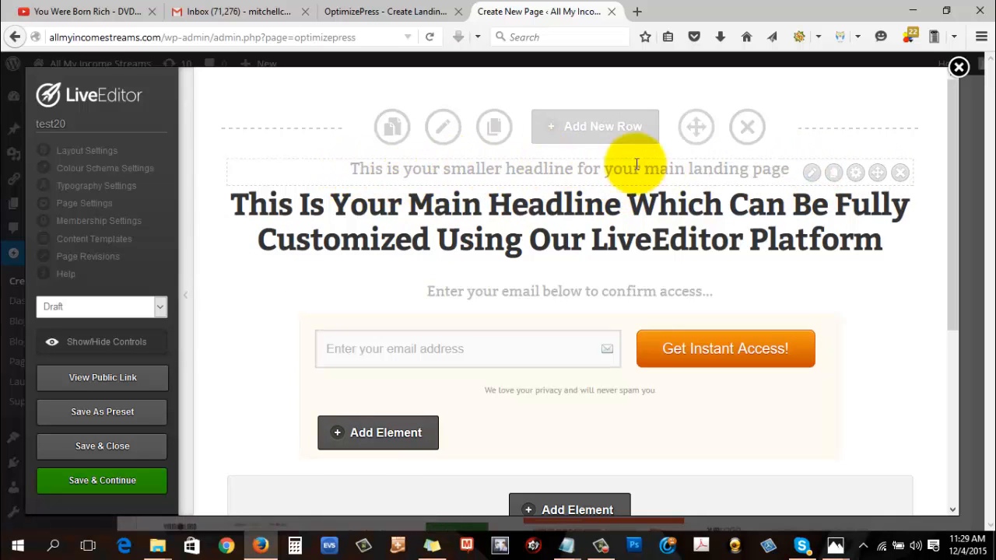
Replace the smaller headline's text with "On the next page your life is about to change forever...." and update the element
click(810, 172)
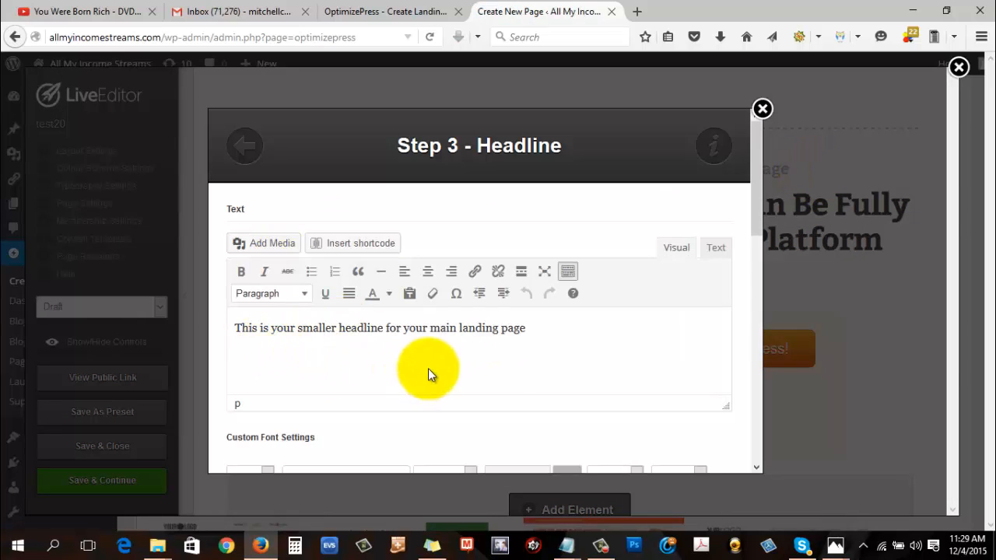
triple_click(545, 328)
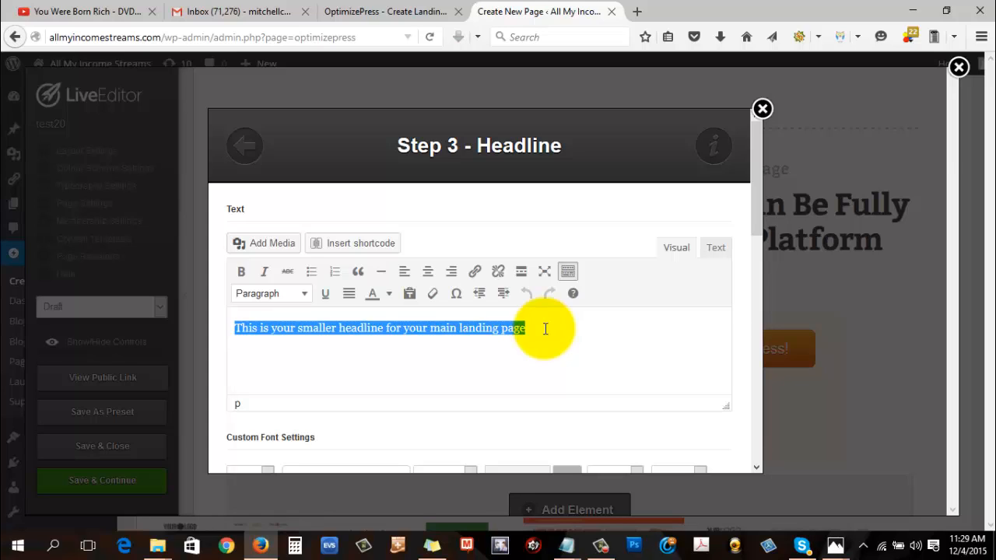
text(This)
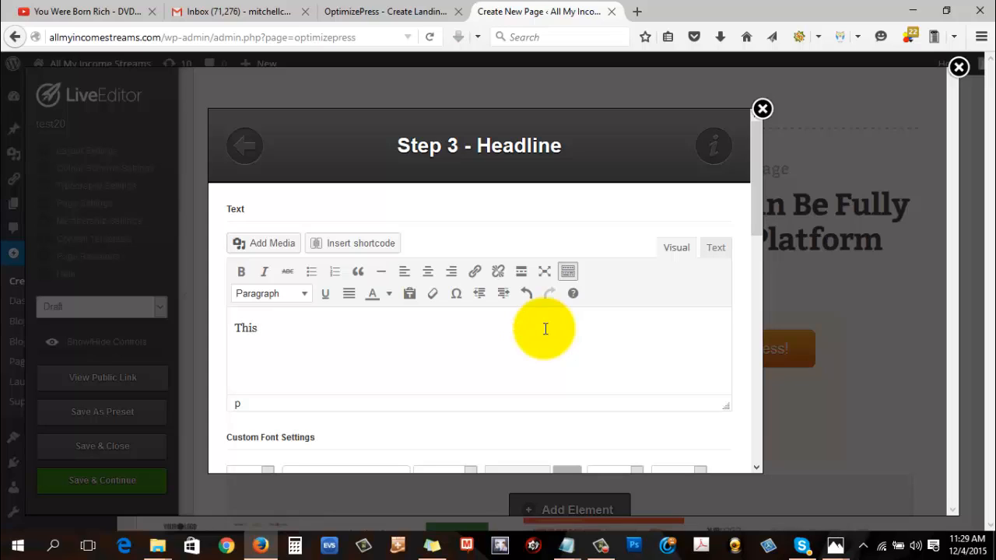
key(BackSpace)
key(BackSpace)
key(BackSpace)
key(BackSpace)
text(ON t)
key(BackSpace)
key(BackSpace)
key(BackSpace)
text(n the next pag)
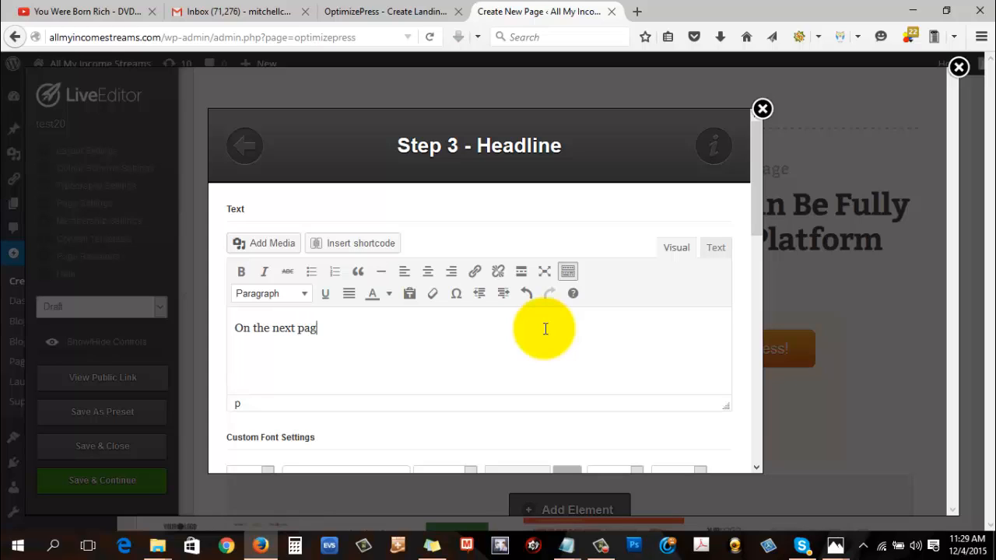
text(e your life is about to)
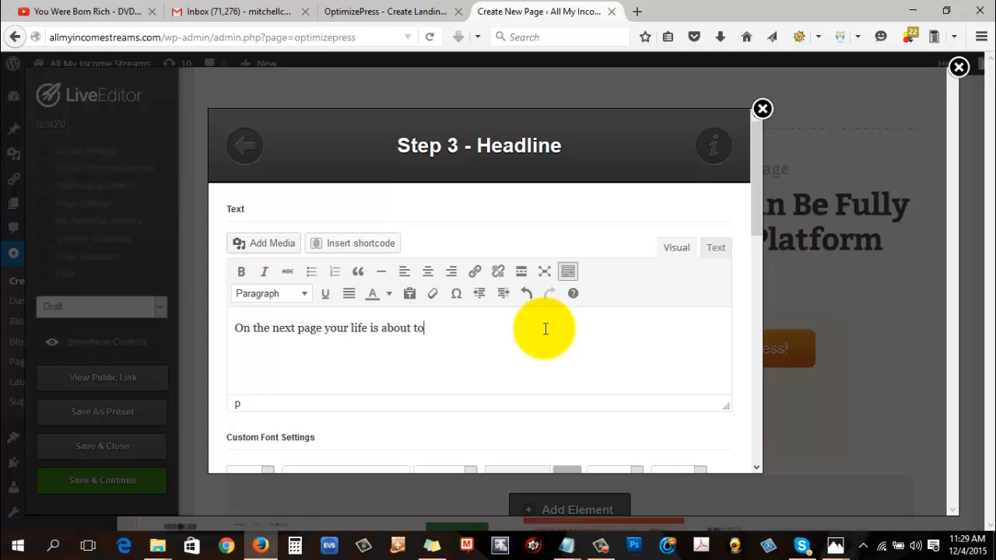
text( change forever....)
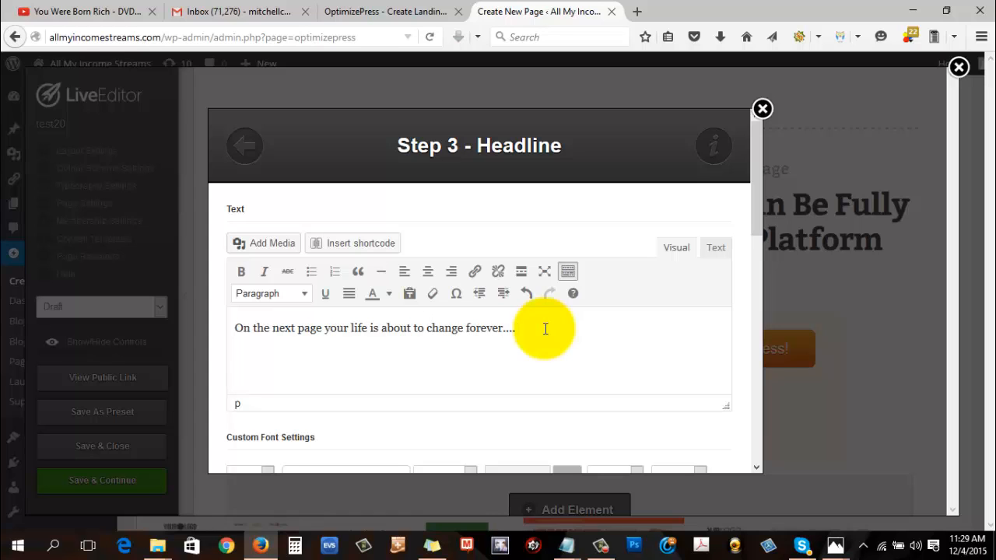
scroll(511, 371, down, 6)
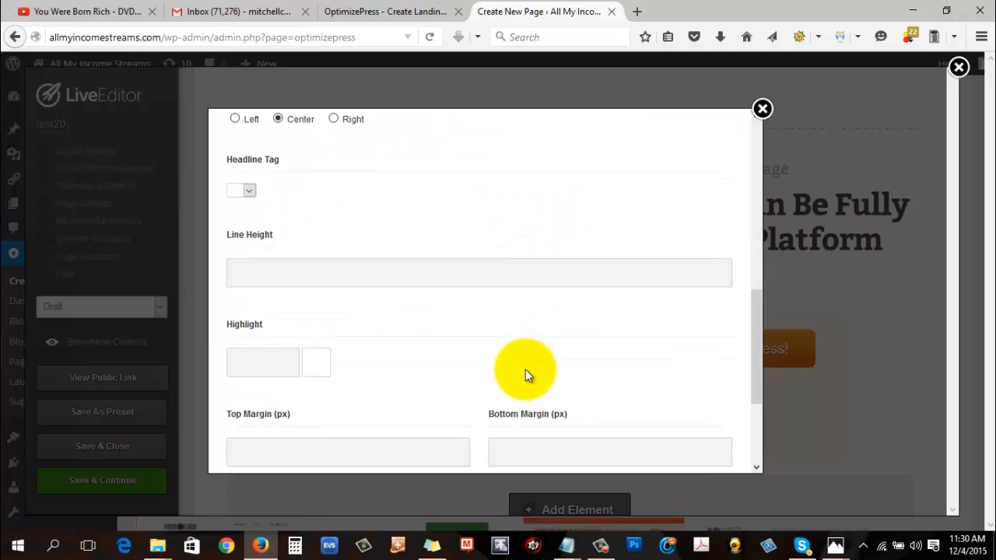
scroll(529, 381, down, 3)
click(691, 430)
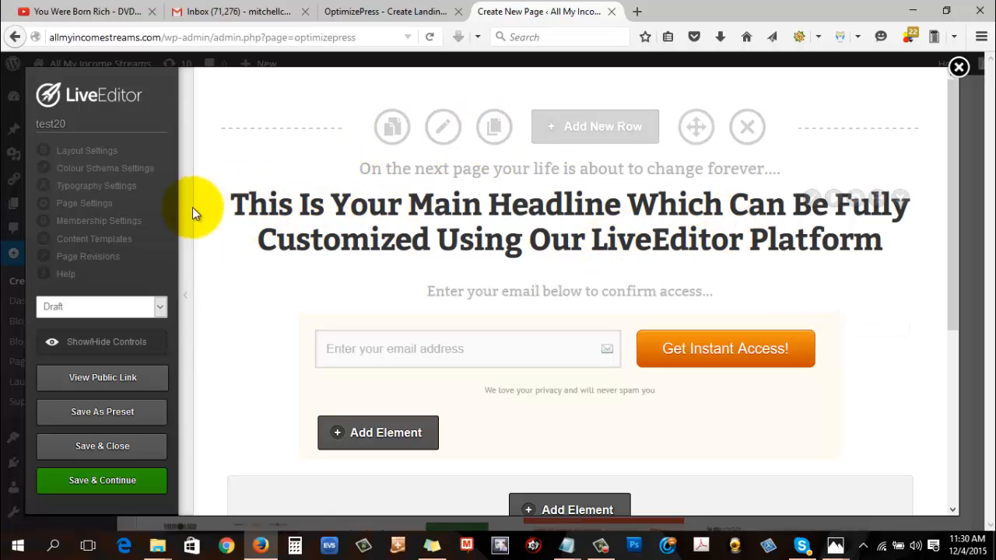
Replace the main headline's text with "Who Else Wants To Learn How My Friend From Rhode Island"
click(810, 198)
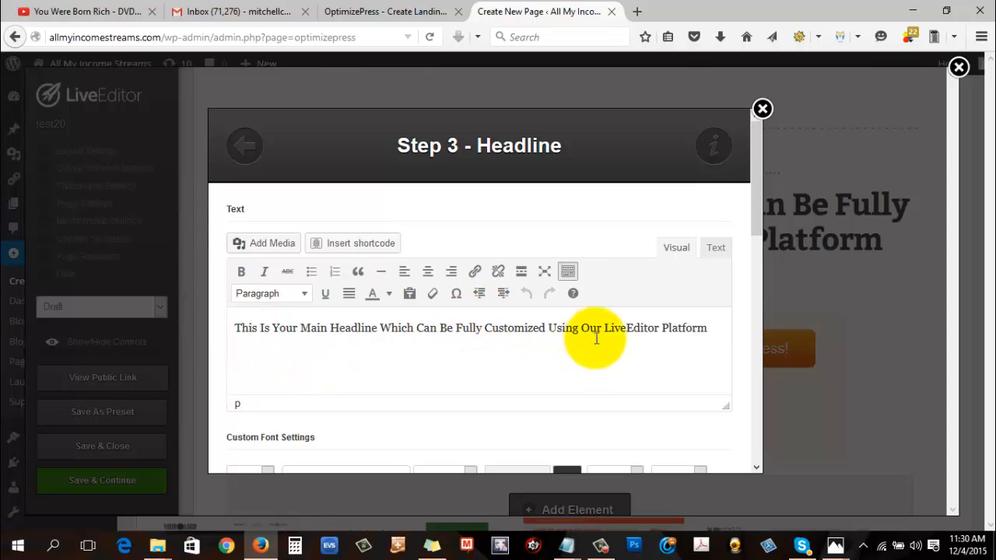
triple_click(550, 327)
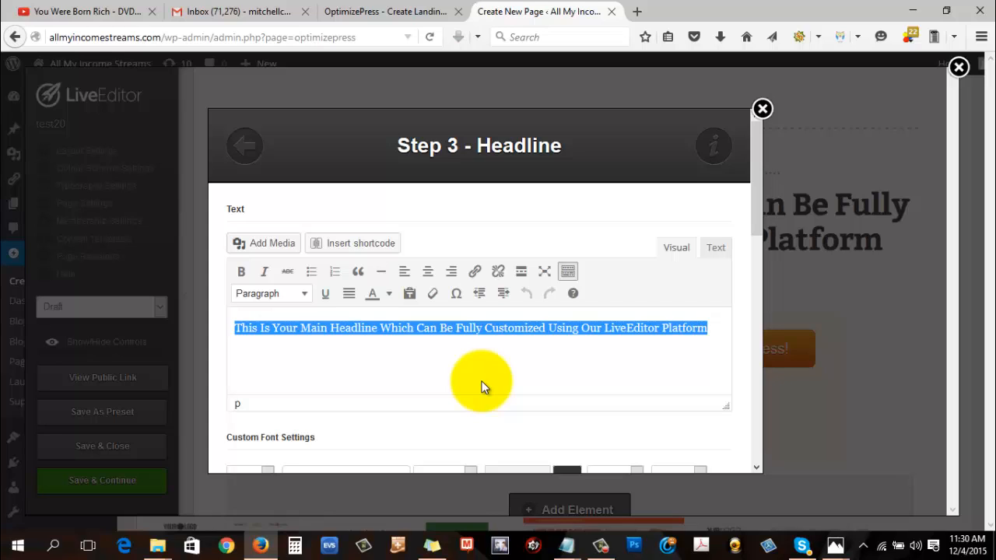
text(Who Else WantsO)
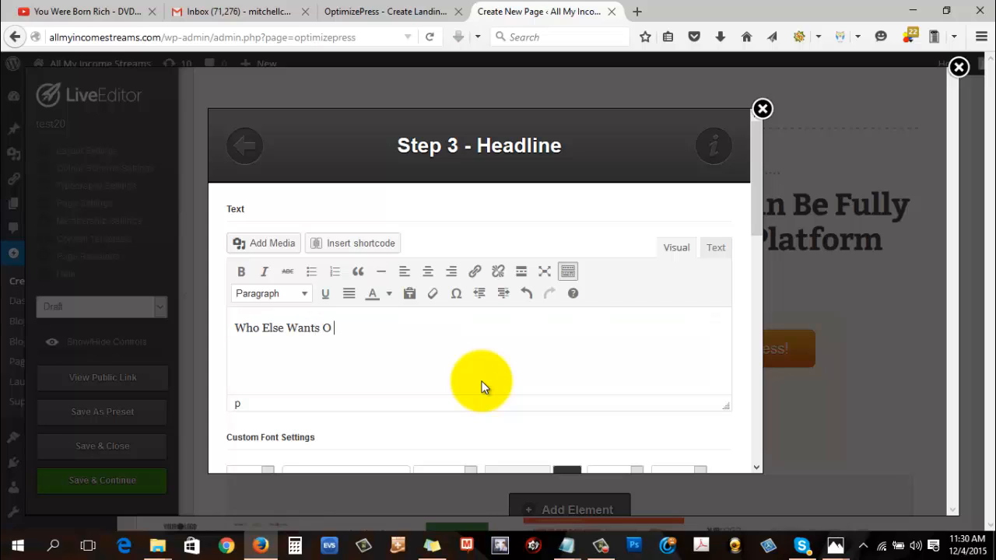
key(BackSpace)
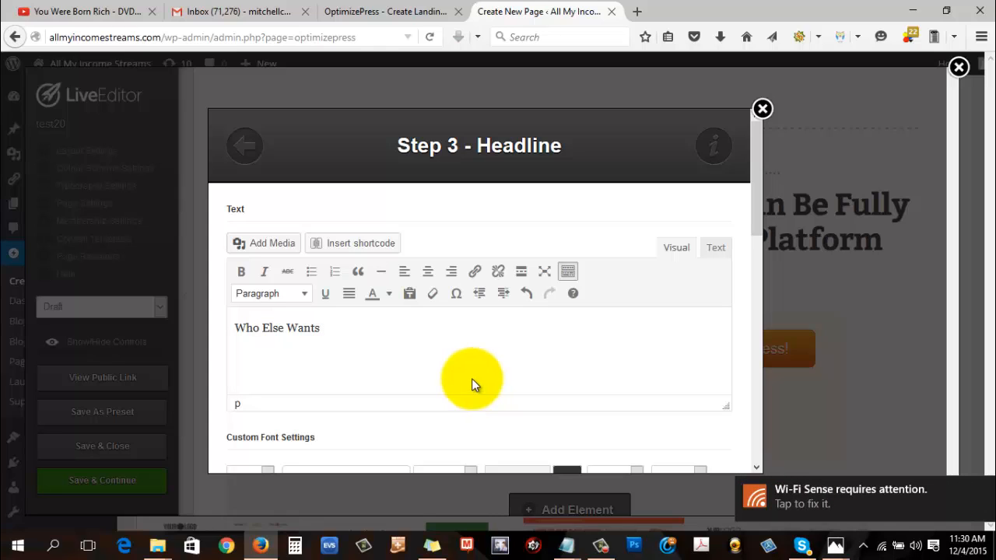
click(360, 324)
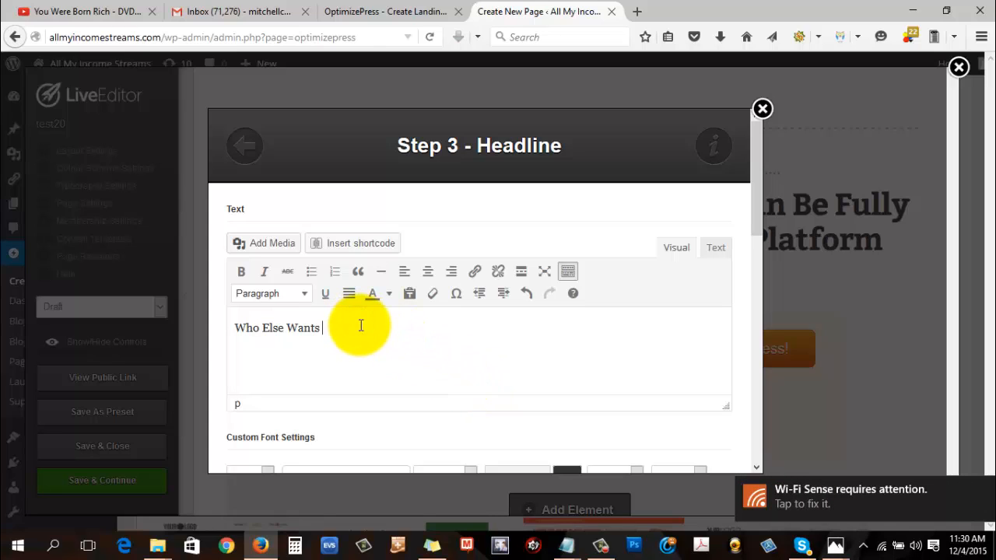
text(To L)
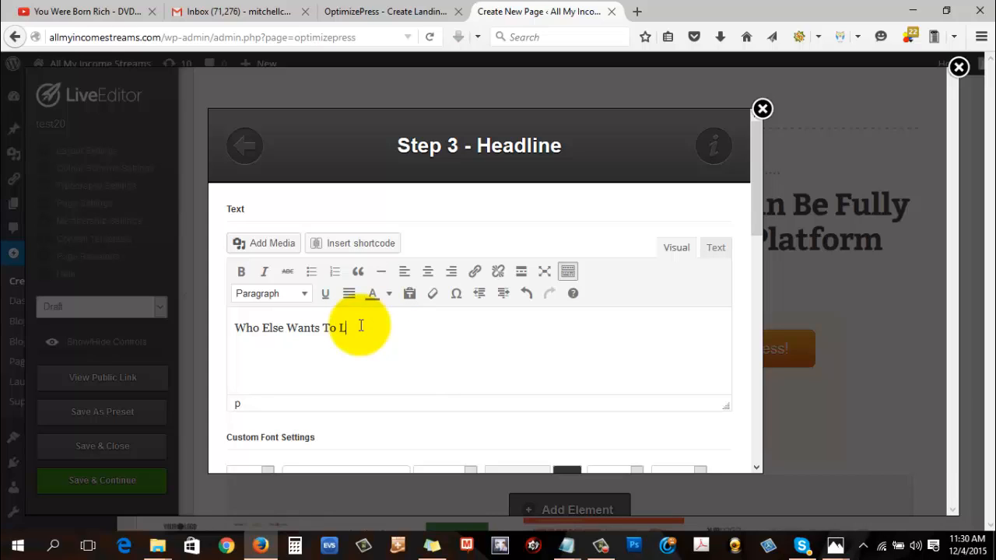
text(earn How My Frien)
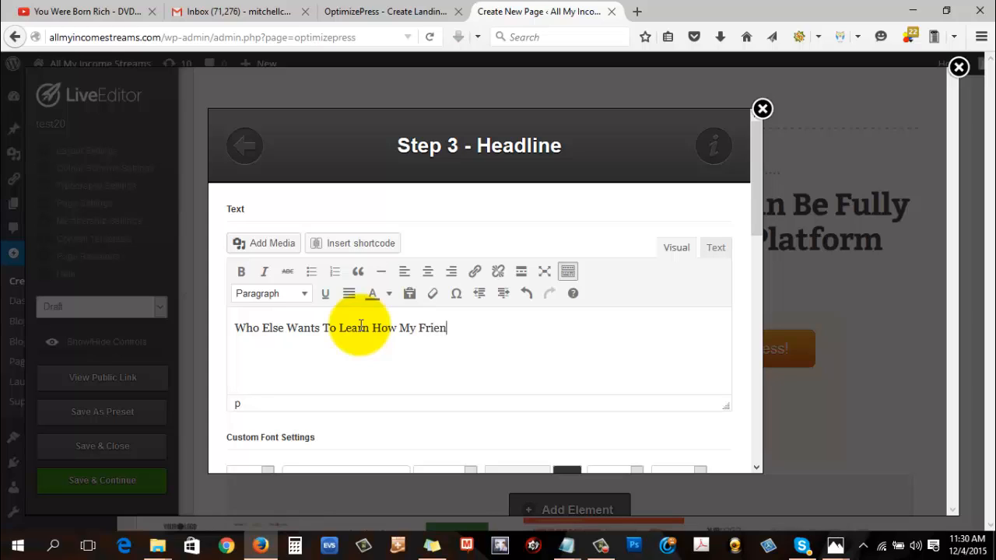
text(d From Rhode Island)
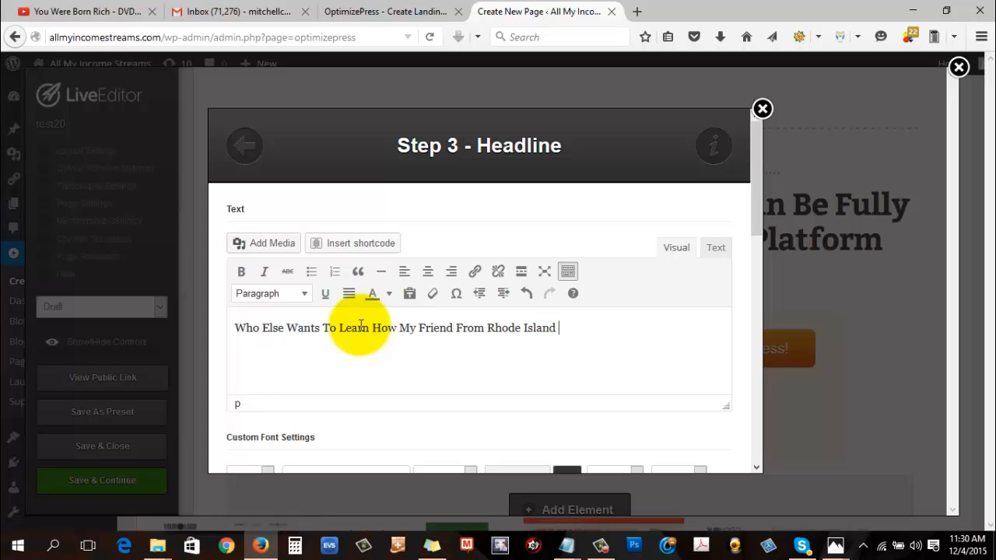
Continue the main headline with "Earned $49, 372.28 in 58 Days All By Advertising A Simple Telephone Number..." and update the element
text( Earned $40)
key(BackSpace)
text(49)
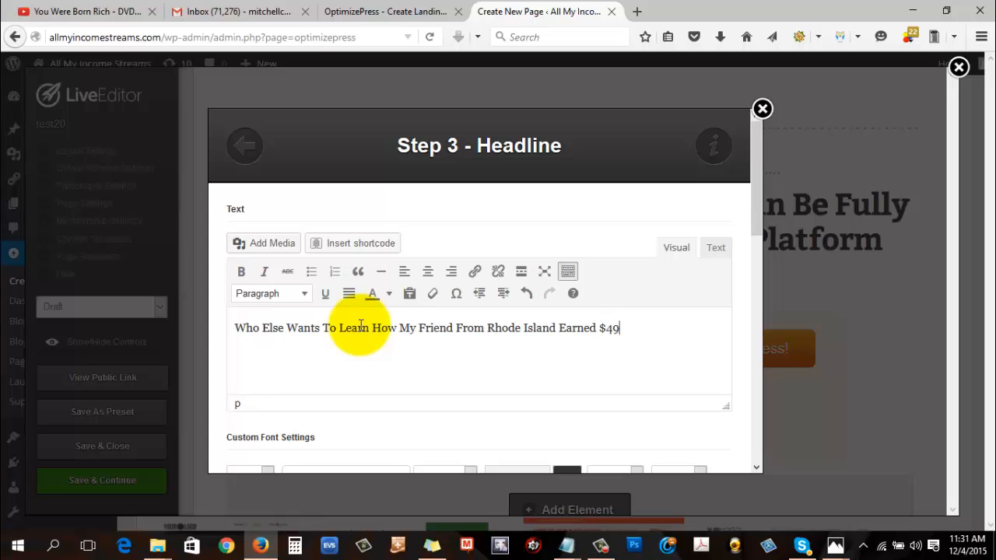
text(, 372.29)
key(BackSpace)
text(8 in 58 Days A)
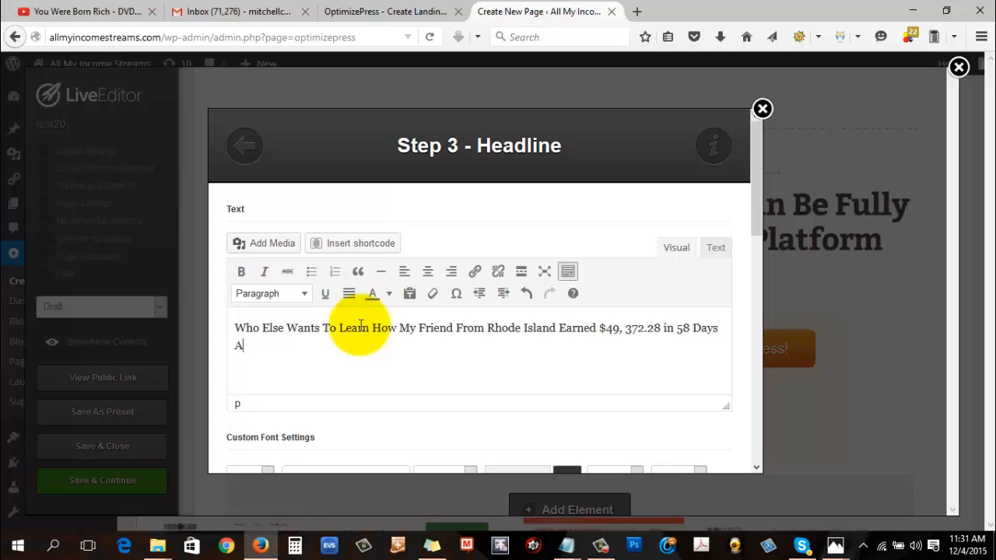
text(ll By Advertising A)
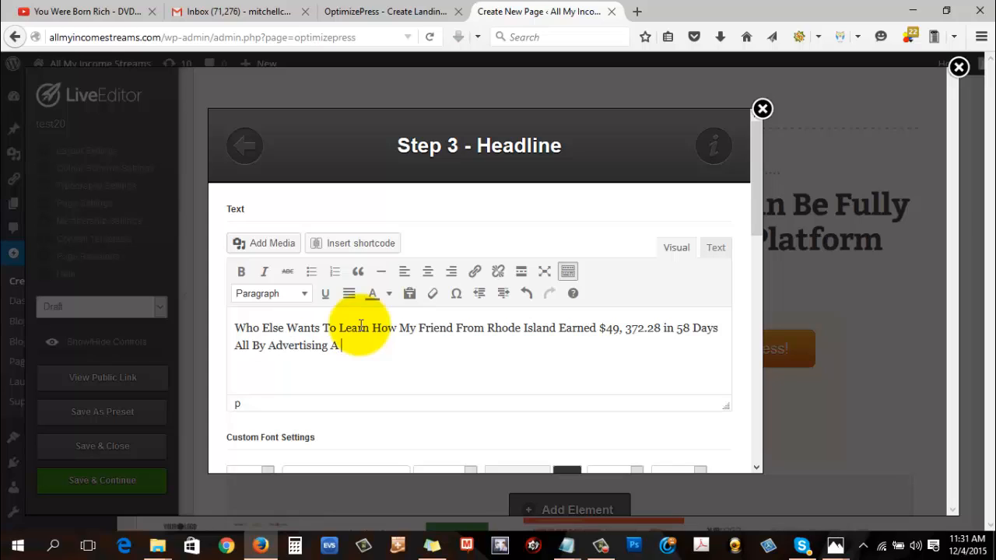
text( Simple Telephone Number)
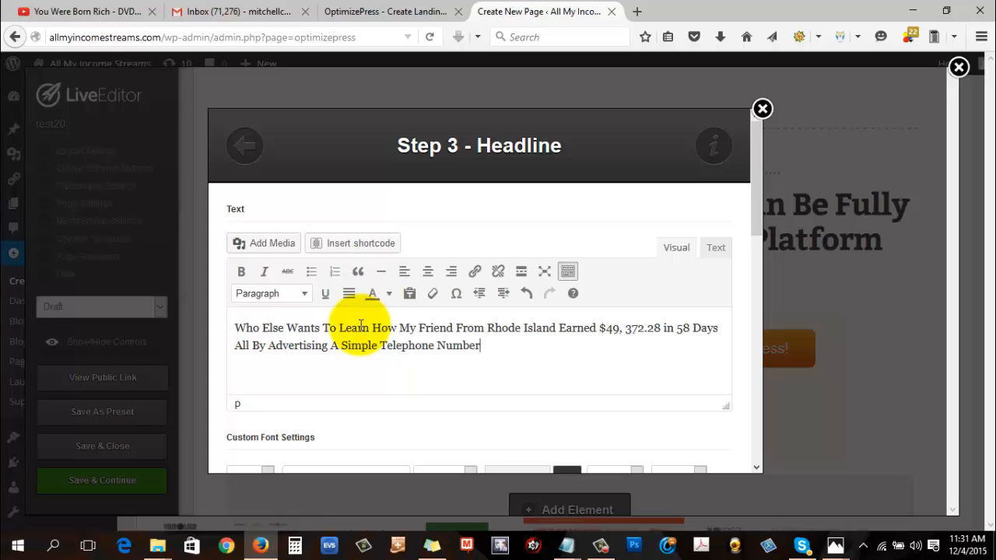
text(...)
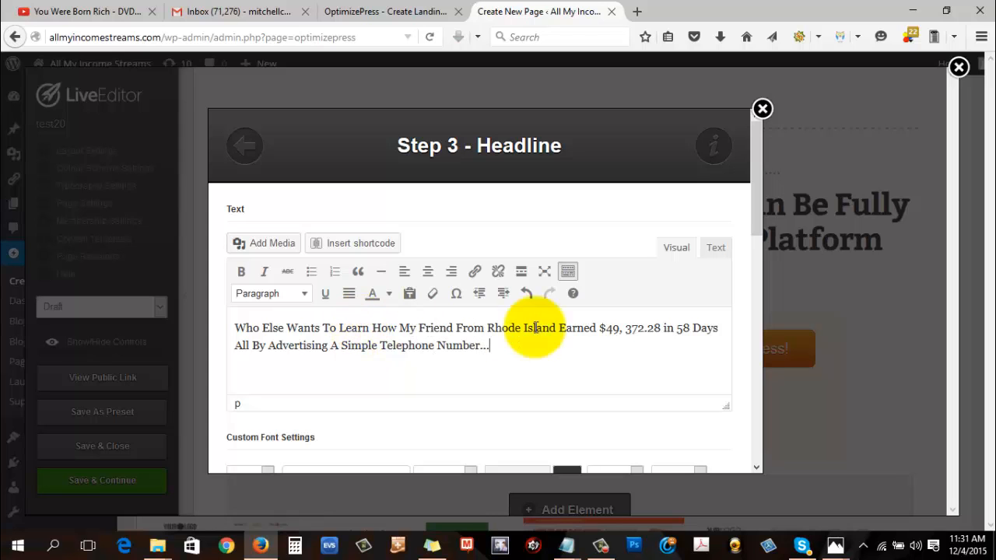
scroll(646, 381, down, 6)
scroll(626, 401, down, 5)
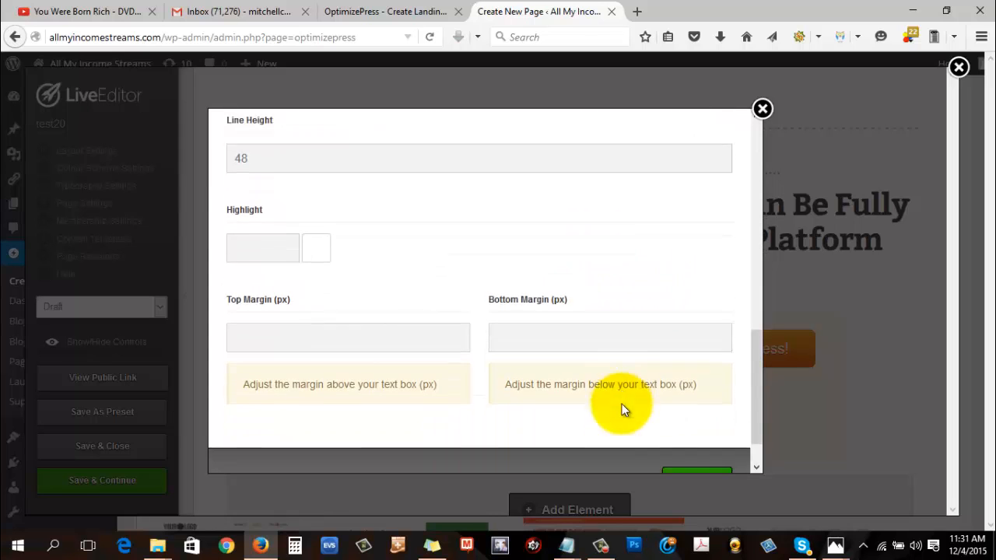
click(715, 430)
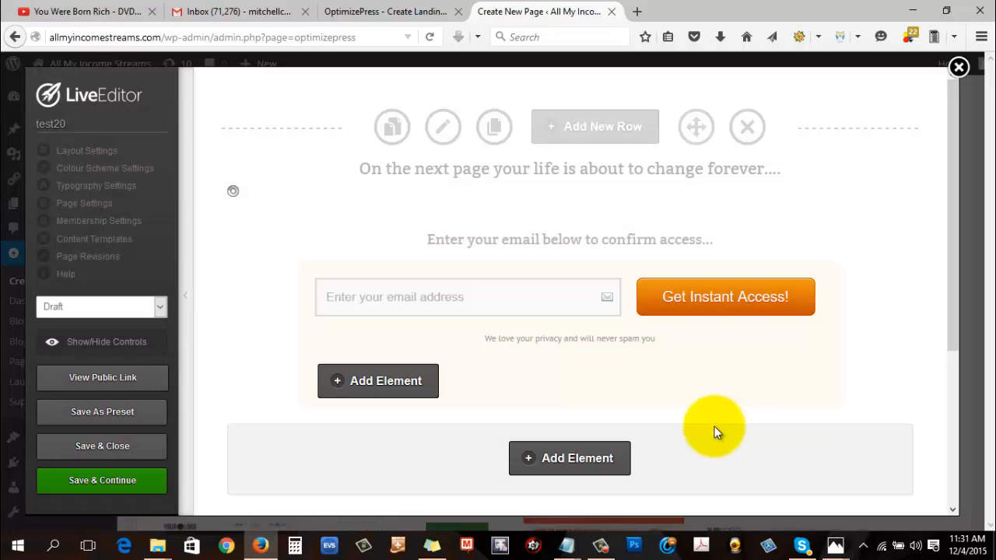
Change the word "Friend" to "Buddy" in the main headline and update the element
mouse_move(231, 159)
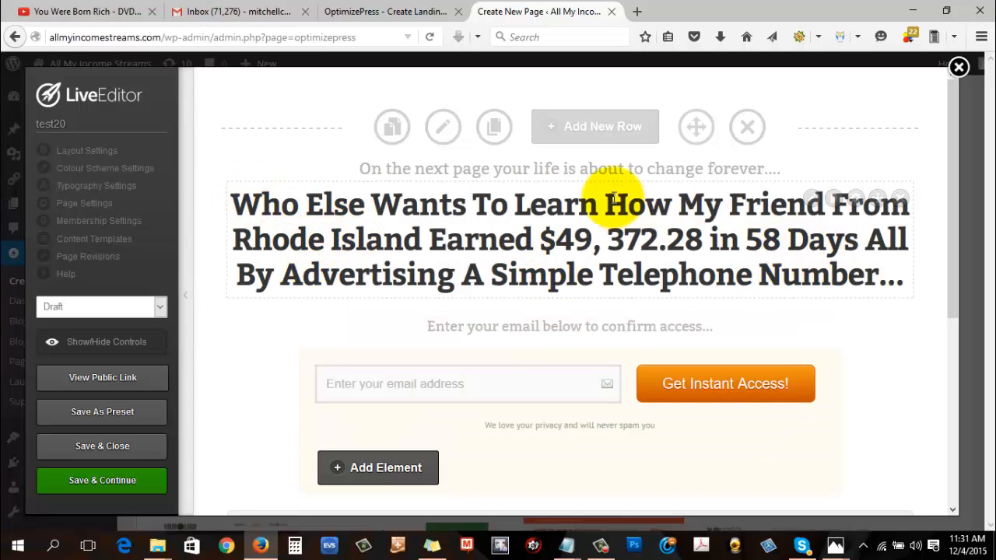
click(812, 201)
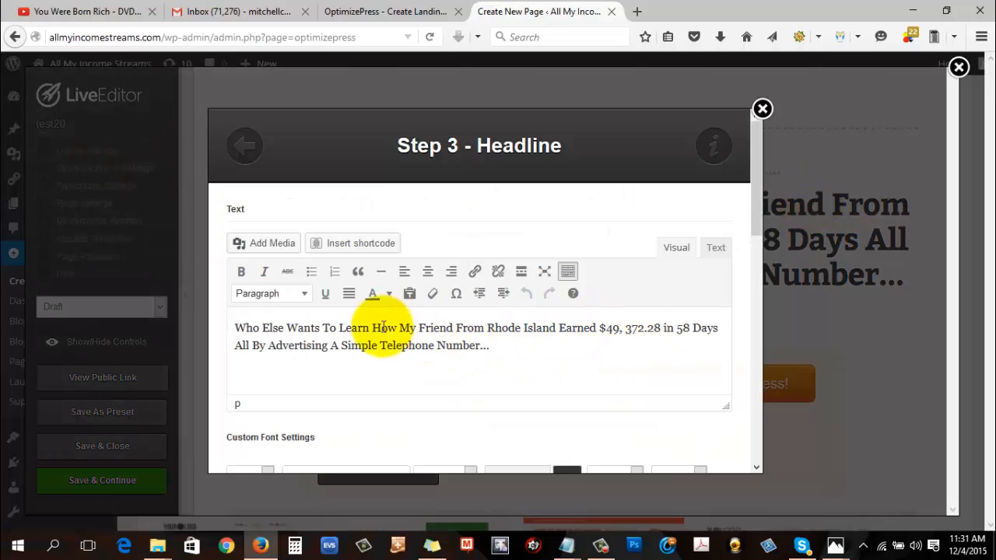
double_click(436, 328)
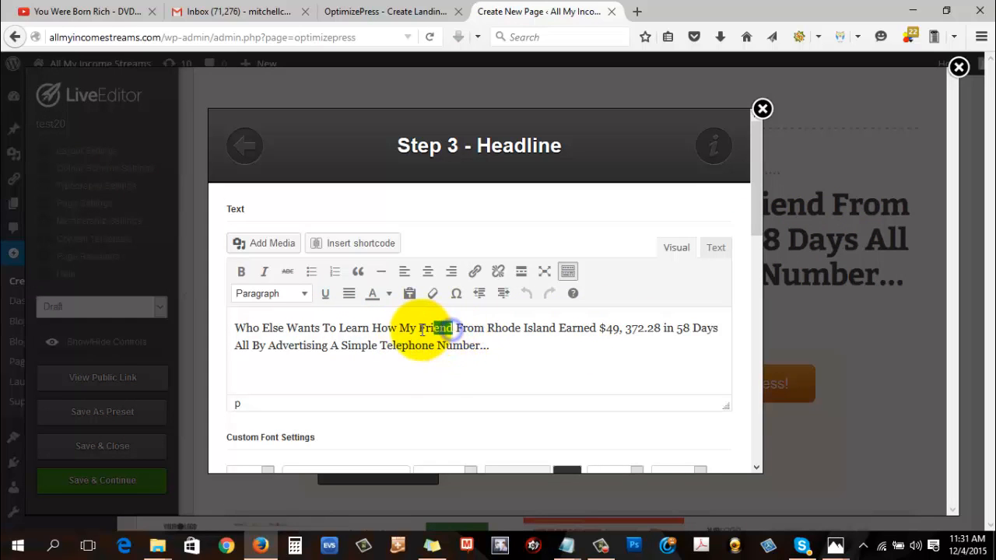
text(Bu)
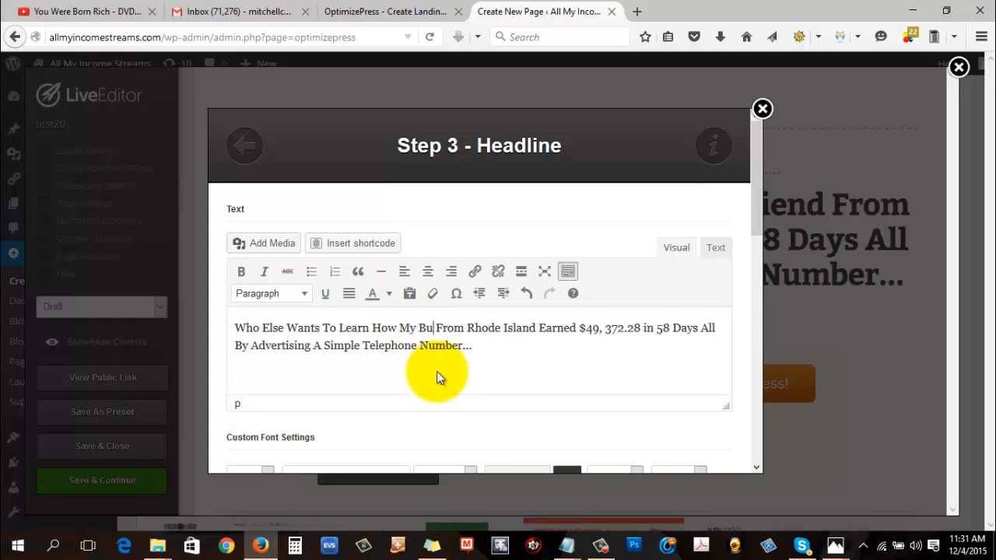
text(ddy)
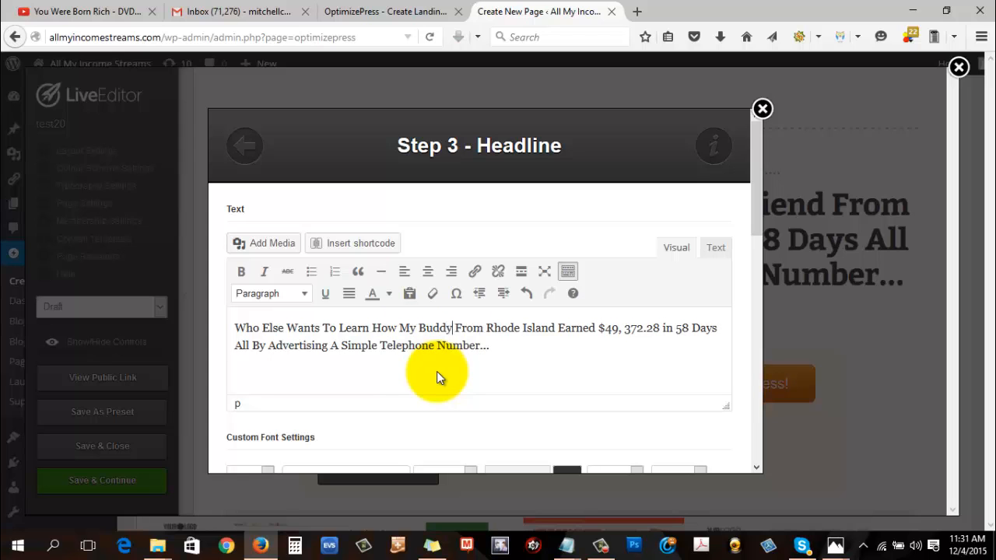
scroll(578, 344, down, 10)
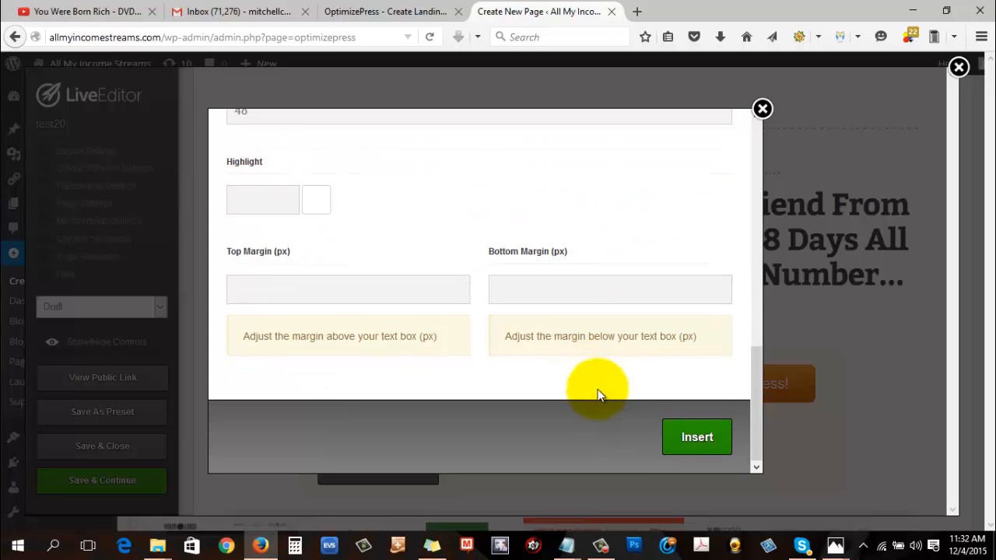
click(688, 444)
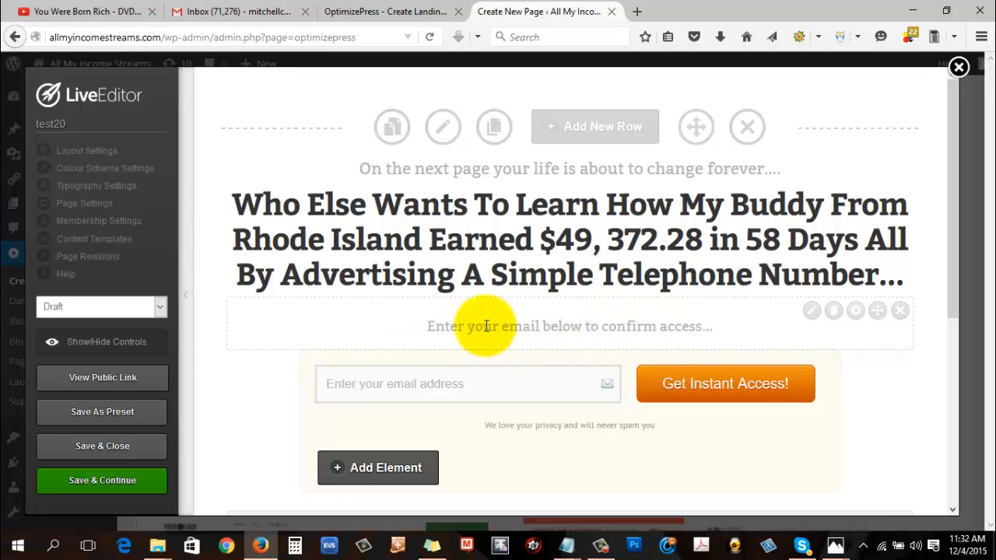
Change the line above the opt-in form to "Enter your best email for instant access..." and update the element
click(811, 312)
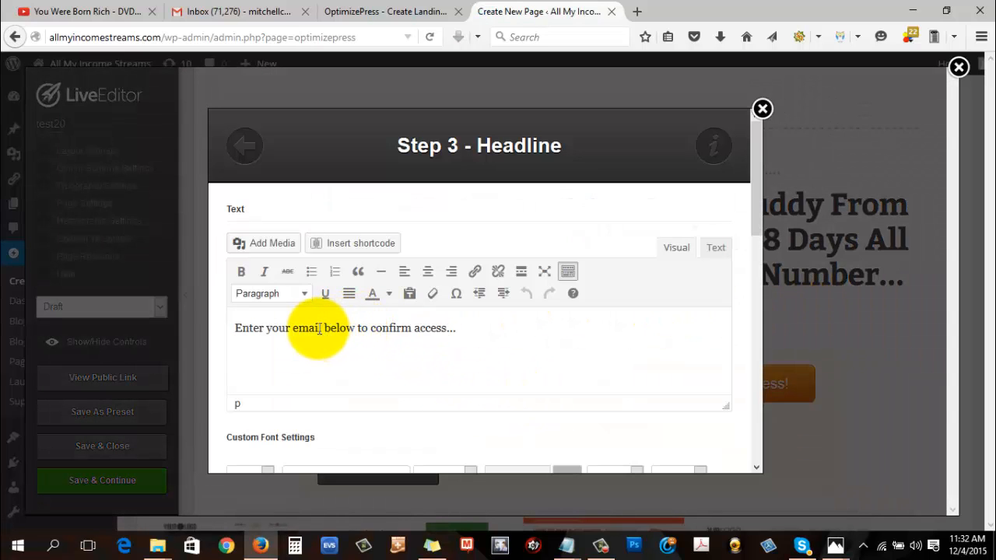
drag(293, 329, 447, 335)
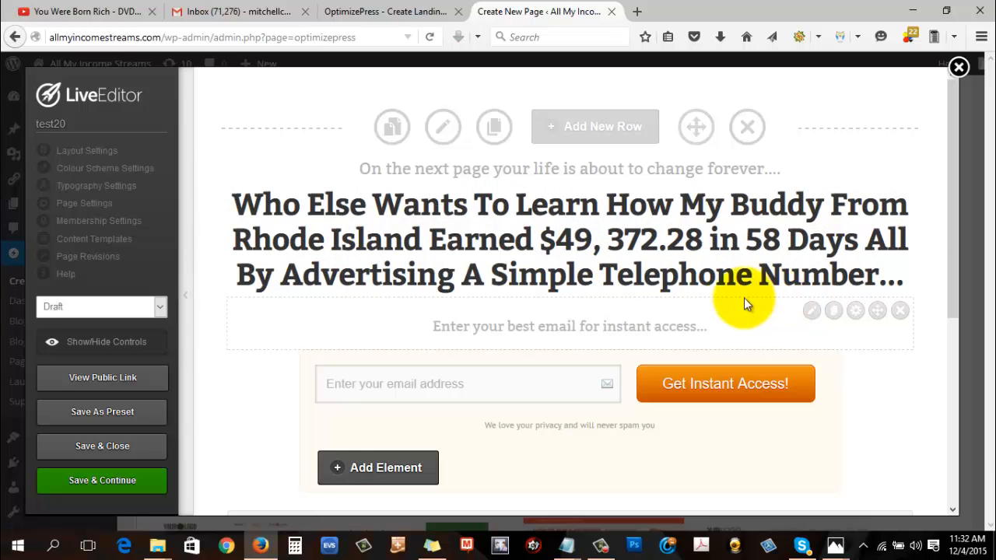
Review the page from the edited headlines down to the empty rows below the opt-in form
scroll(518, 272, down, 2)
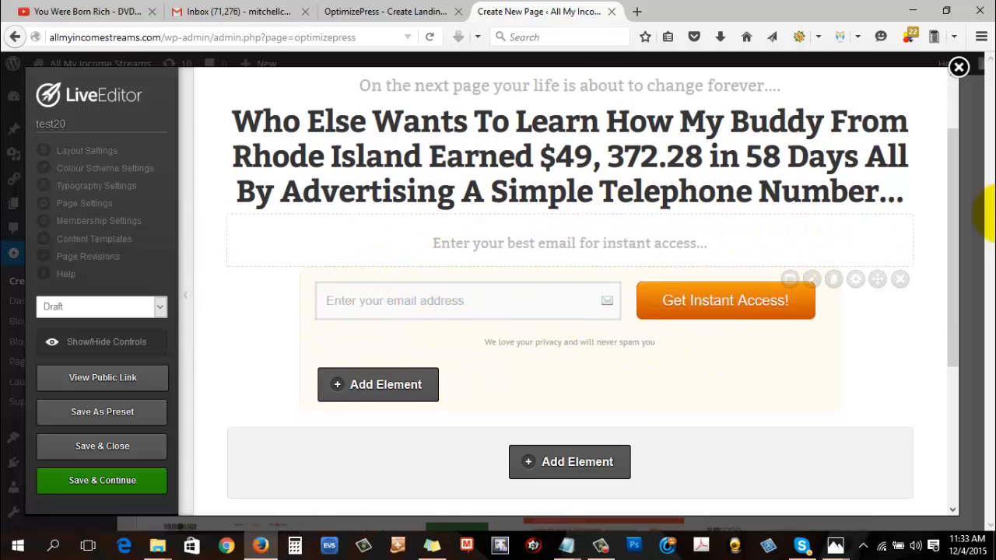
key(ctrl+f)
text(s)
scroll(473, 148, up, 2)
scroll(544, 265, down, 6)
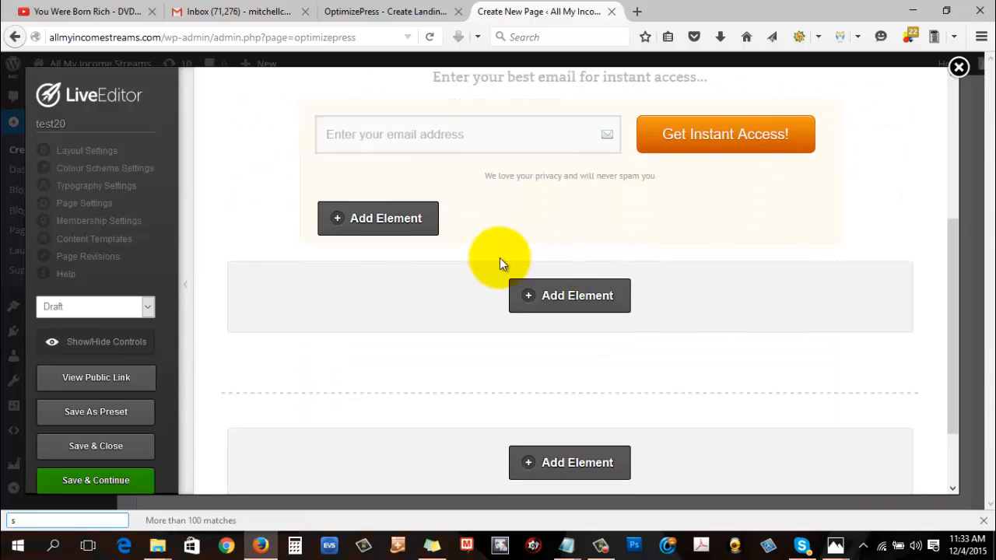
scroll(486, 261, up, 6)
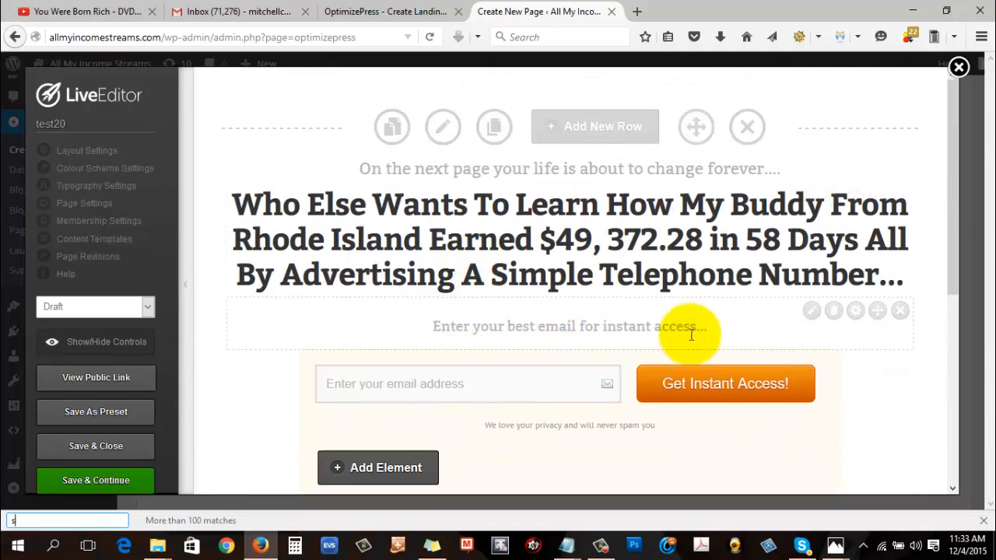
scroll(367, 262, down, 6)
scroll(410, 300, up, 6)
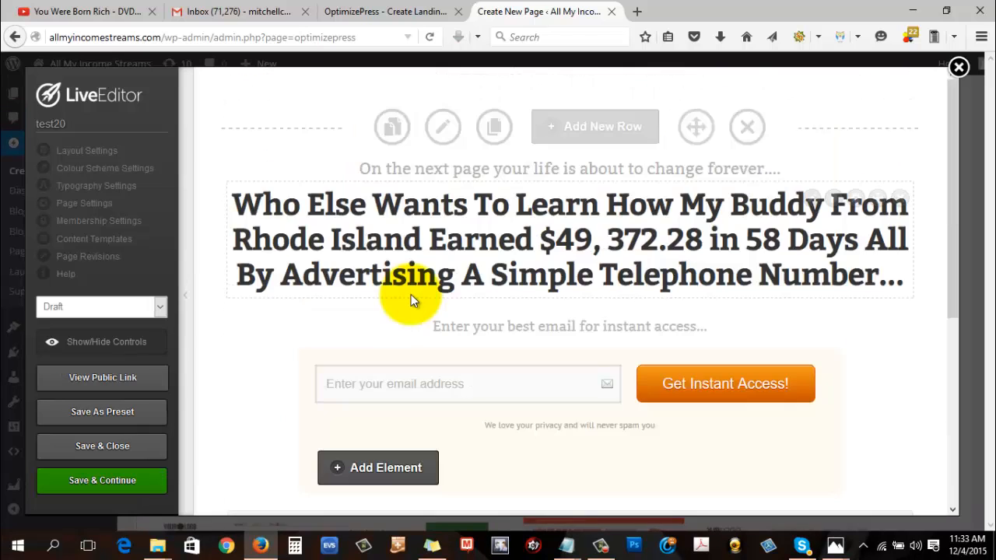
key(Escape)
scroll(428, 319, down, 4)
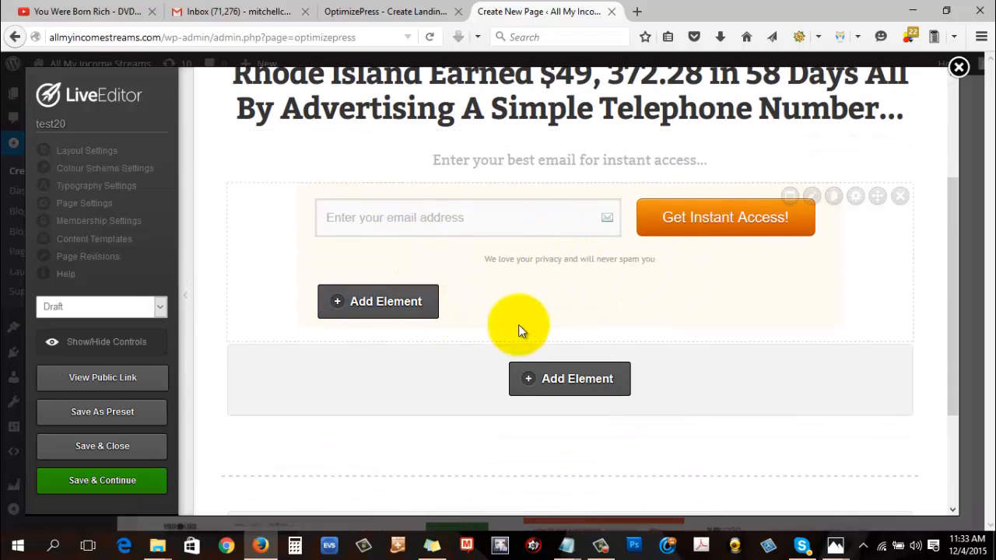
scroll(521, 327, down, 2)
scroll(567, 340, up, 6)
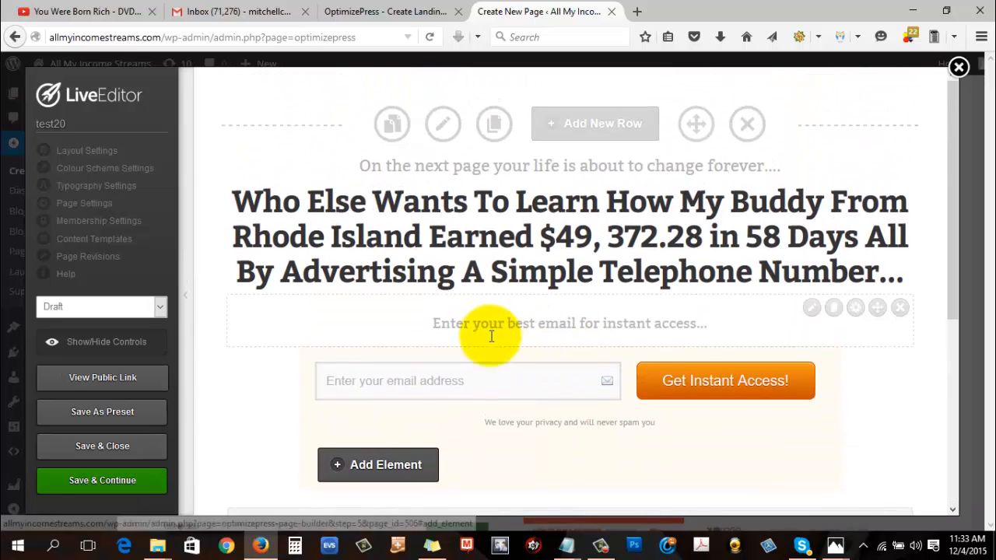
Open the opt-in box inside the form container for editing and set its integration type to AWeber
scroll(484, 322, down, 4)
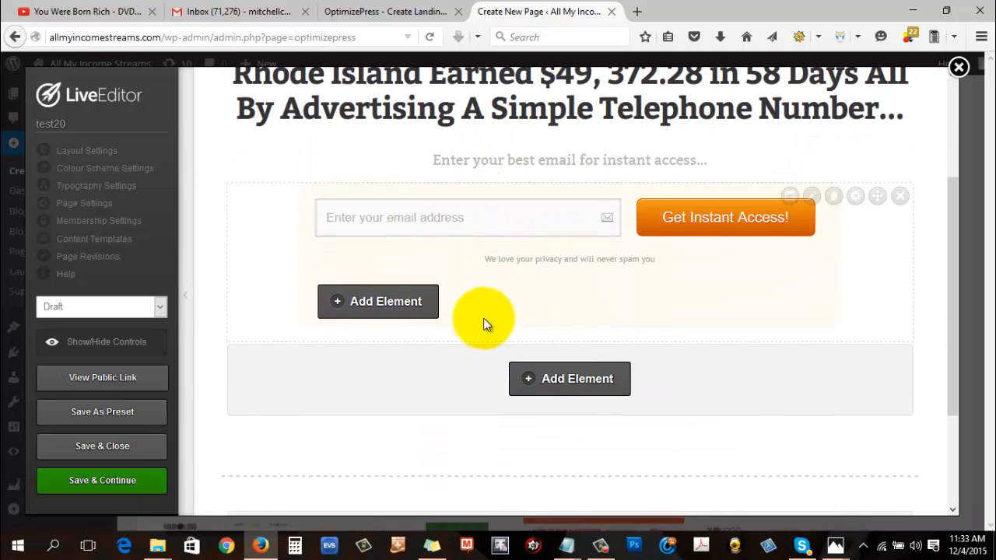
click(812, 199)
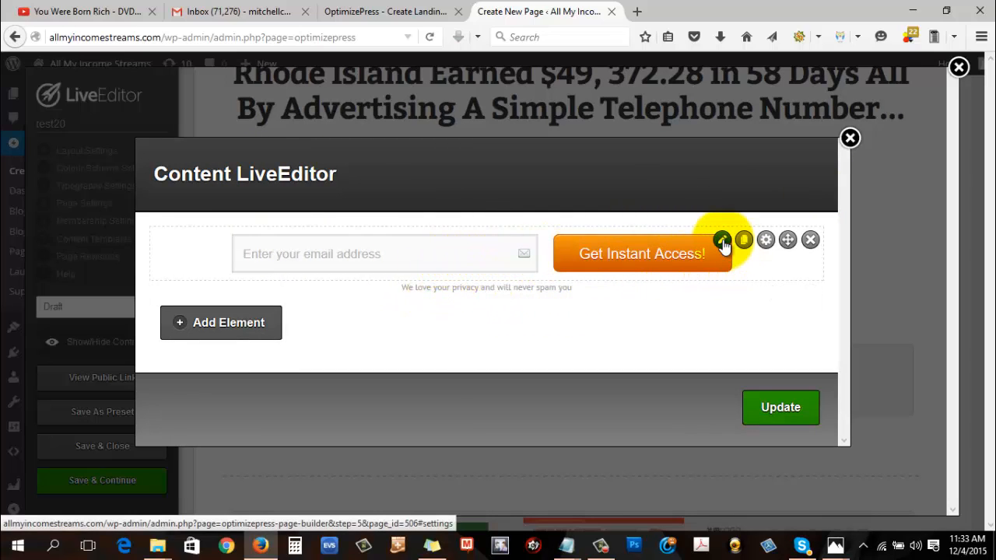
click(723, 241)
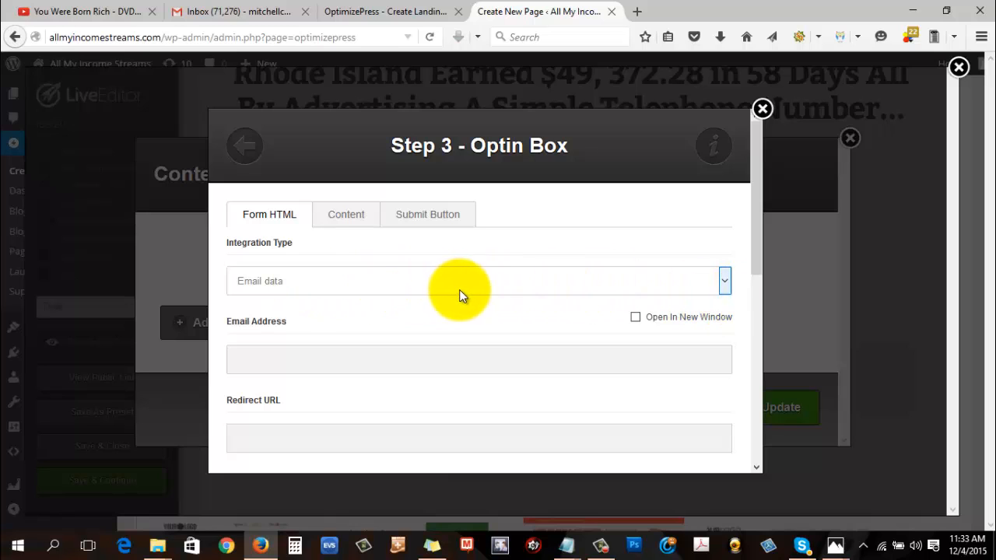
click(487, 290)
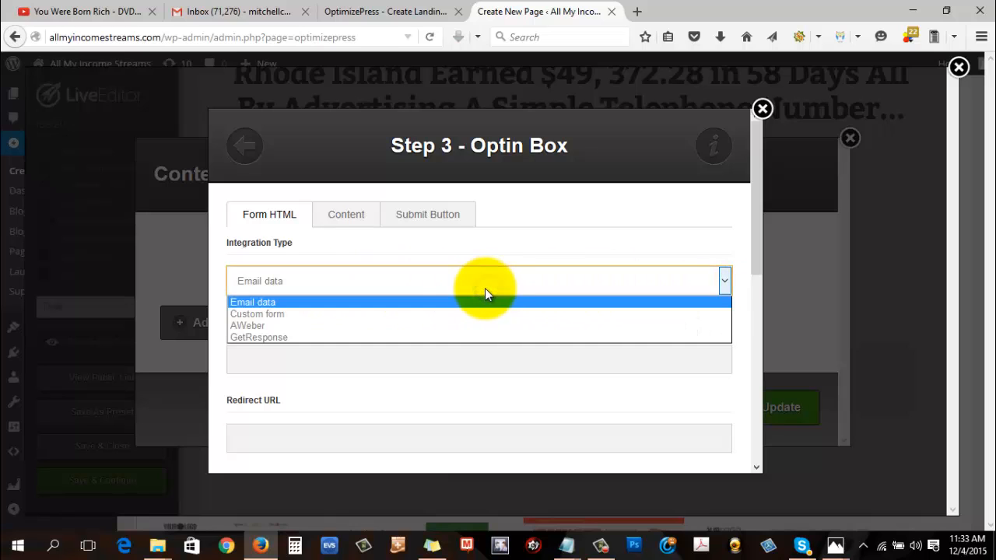
click(264, 324)
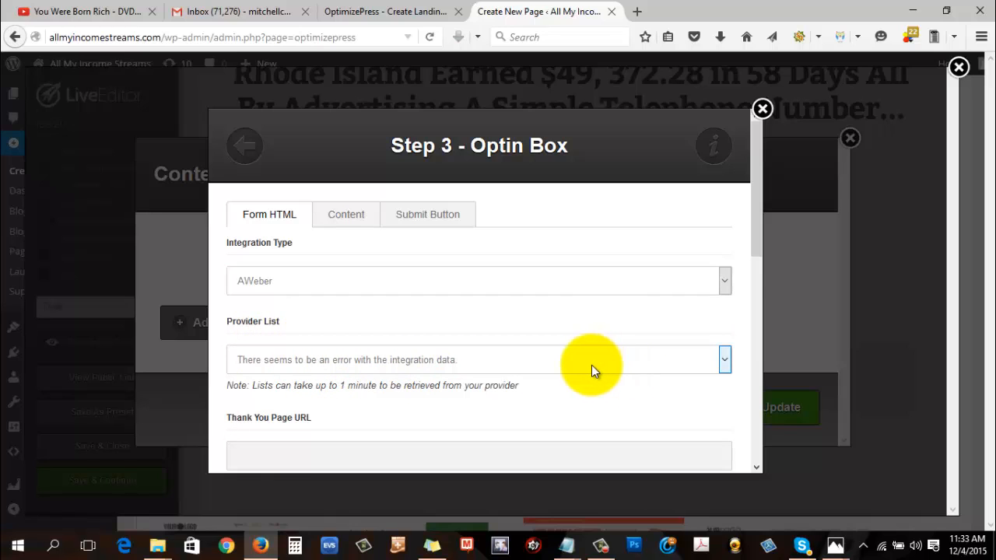
Try the GetResponse integration type and then the Custom form type for the opt-in box
click(725, 285)
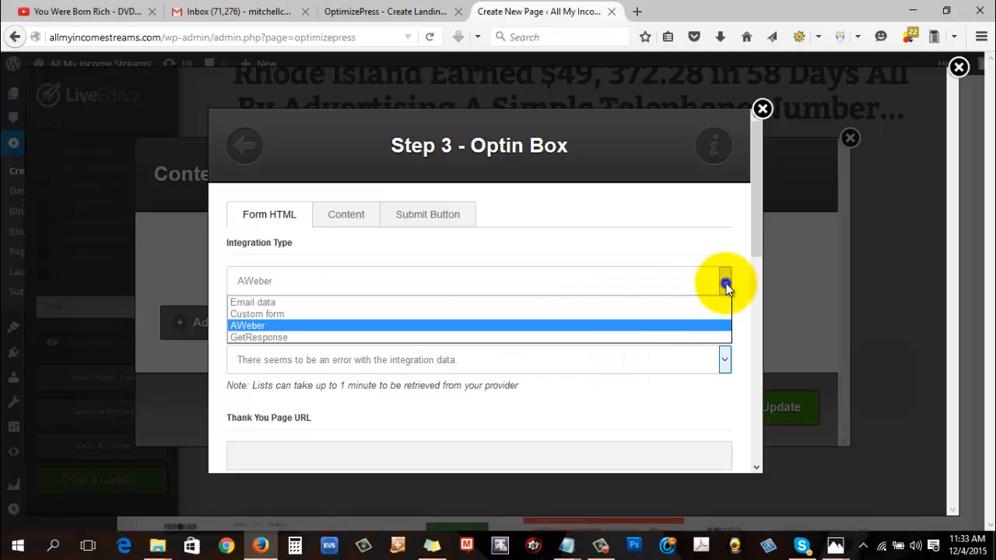
click(308, 337)
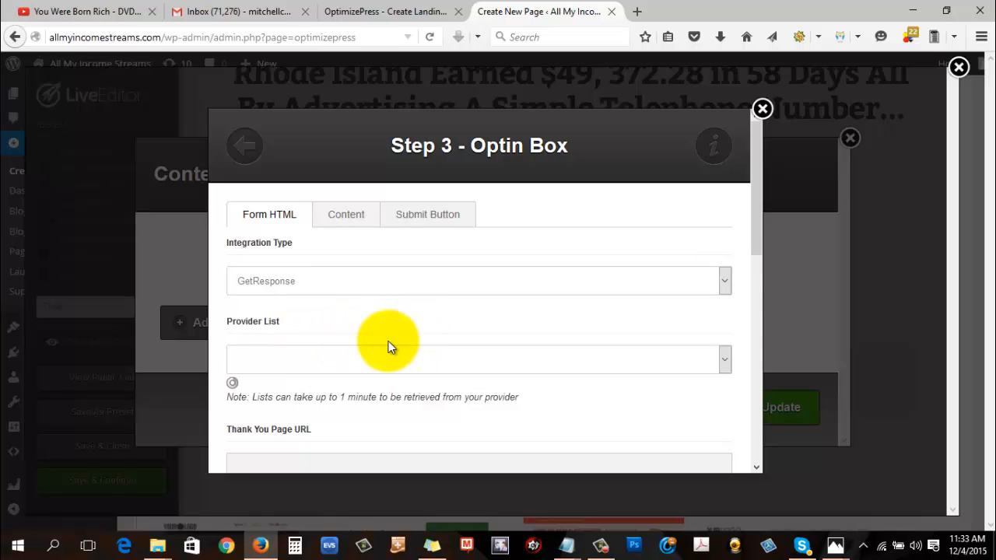
click(696, 284)
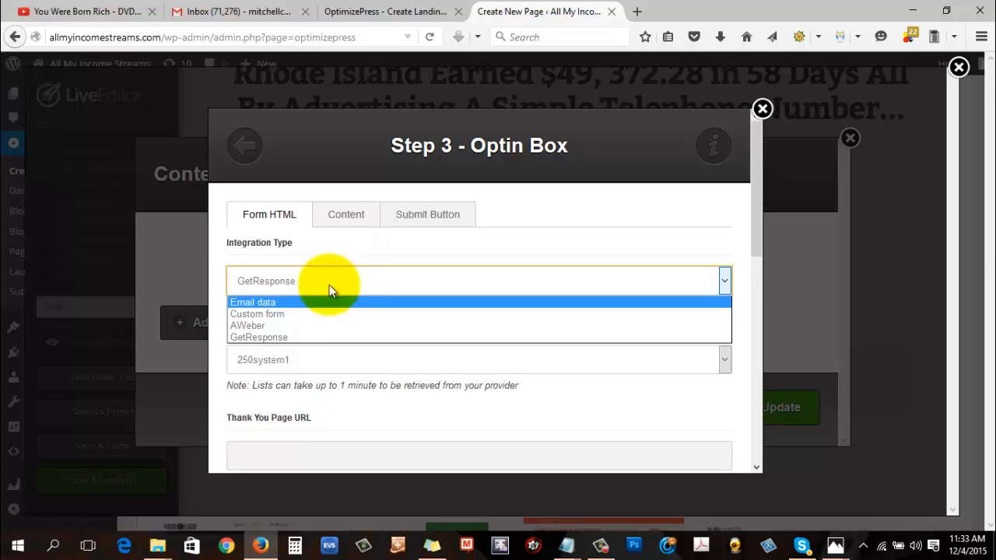
click(280, 314)
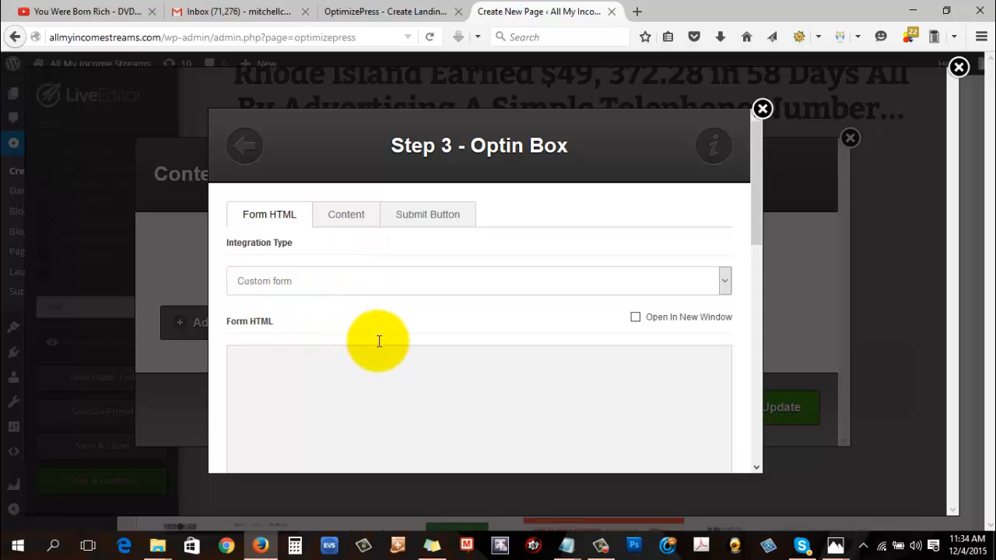
scroll(378, 340, down, 3)
scroll(367, 334, up, 3)
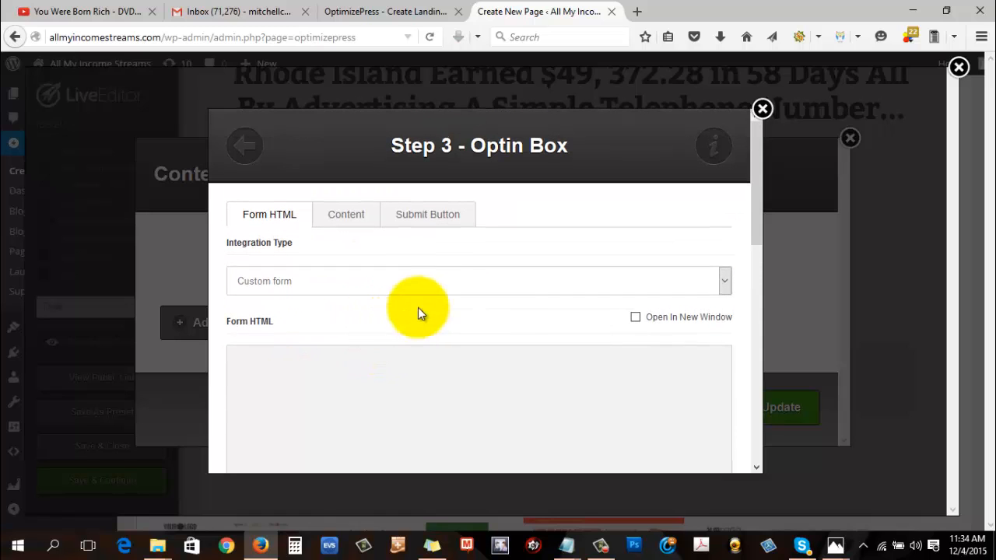
Set the opt-in box's integration type to GetResponse and choose tidom as the provider list
click(541, 281)
click(318, 337)
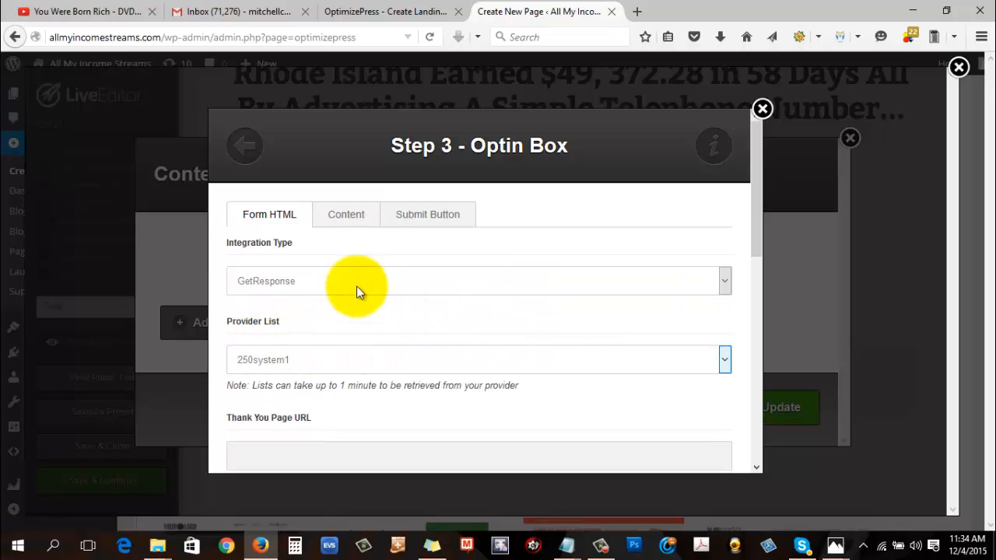
click(712, 367)
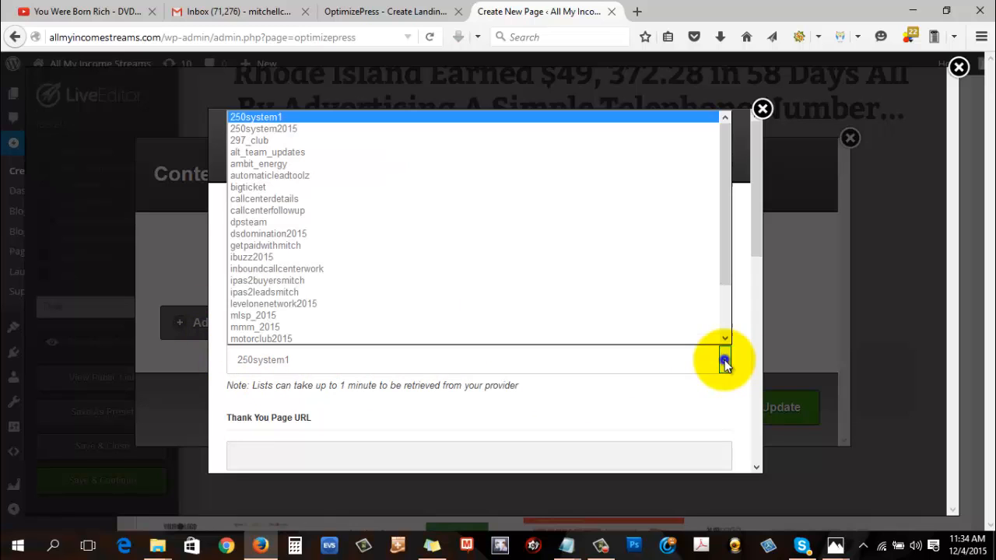
scroll(424, 233, down, 2)
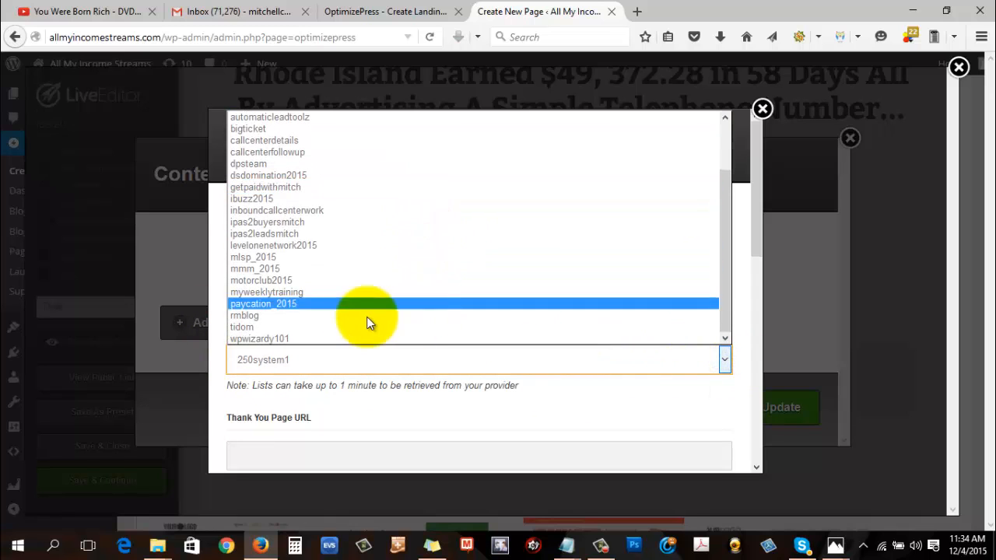
click(240, 327)
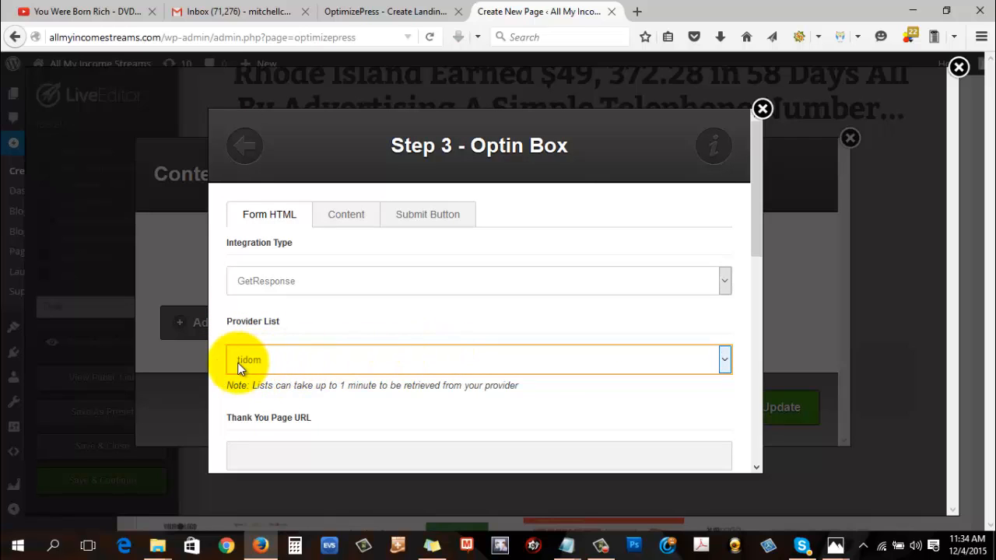
scroll(445, 347, down, 2)
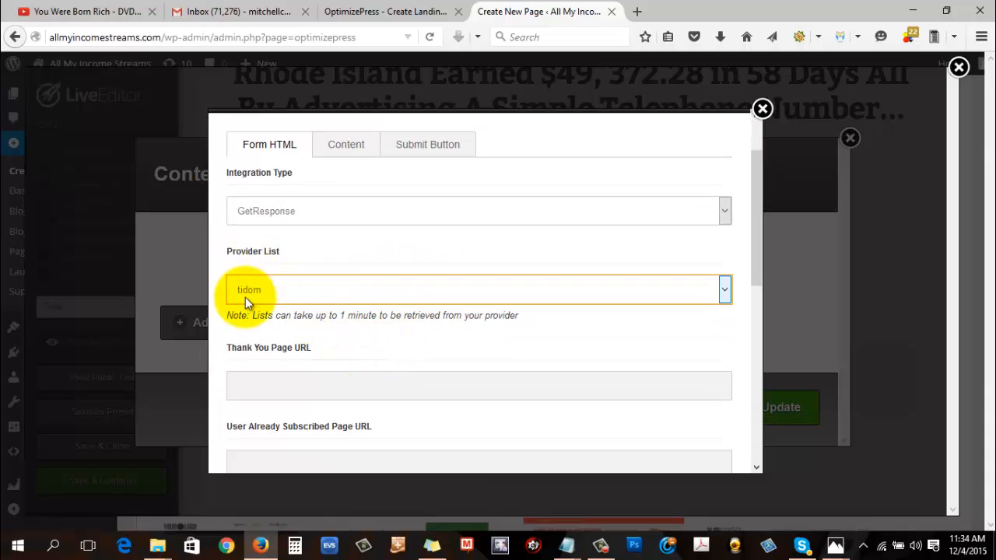
click(272, 386)
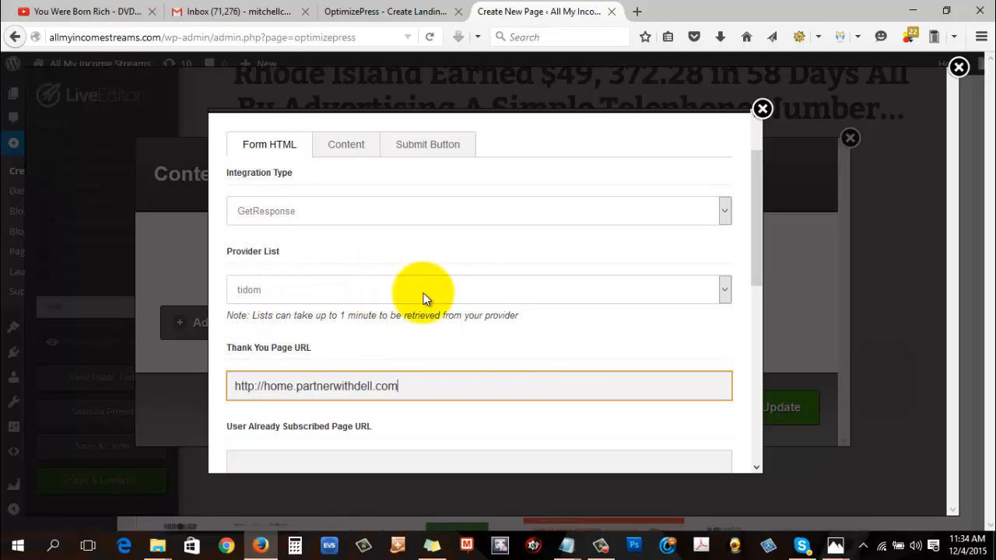
scroll(335, 300, down, 1)
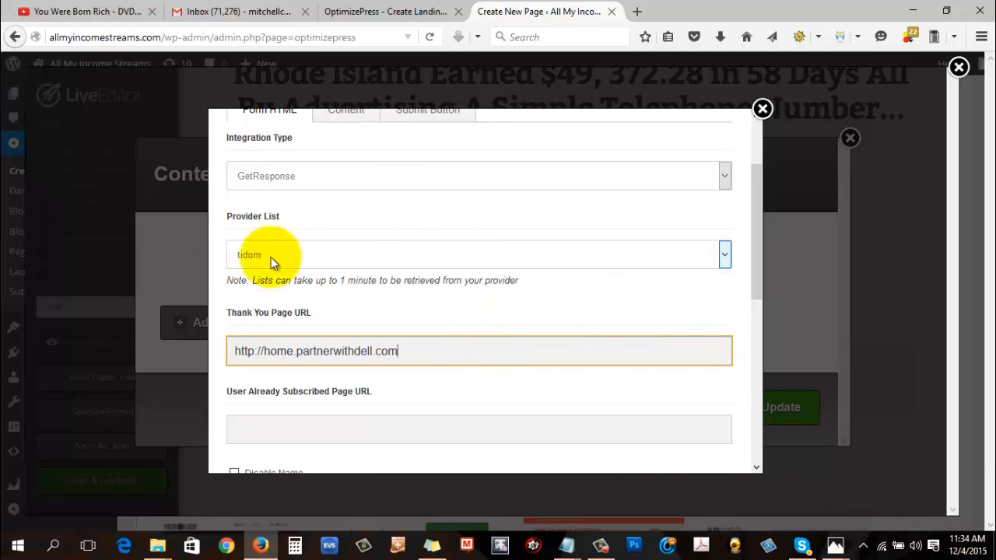
scroll(318, 299, down, 1)
scroll(318, 300, down, 1)
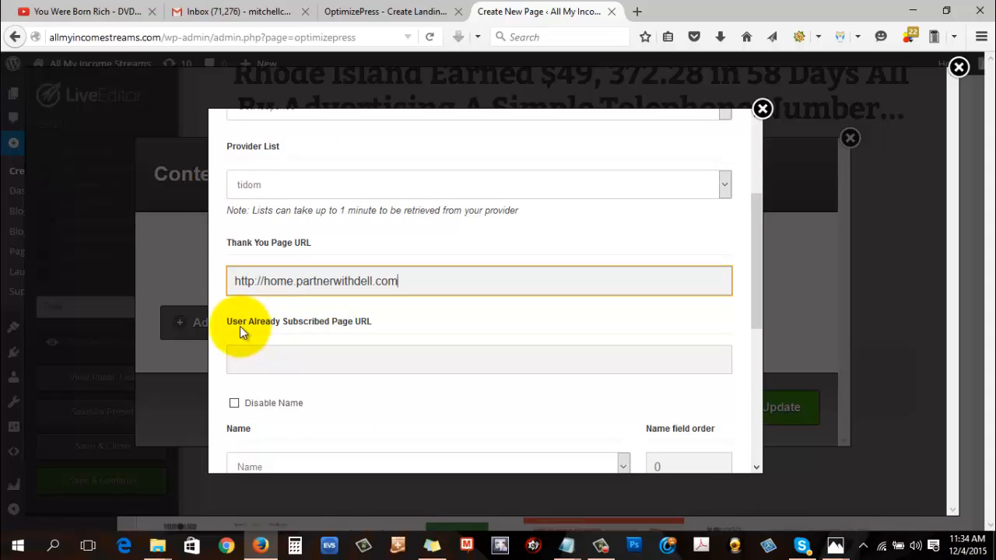
click(304, 365)
text(http://home.partnerwith)
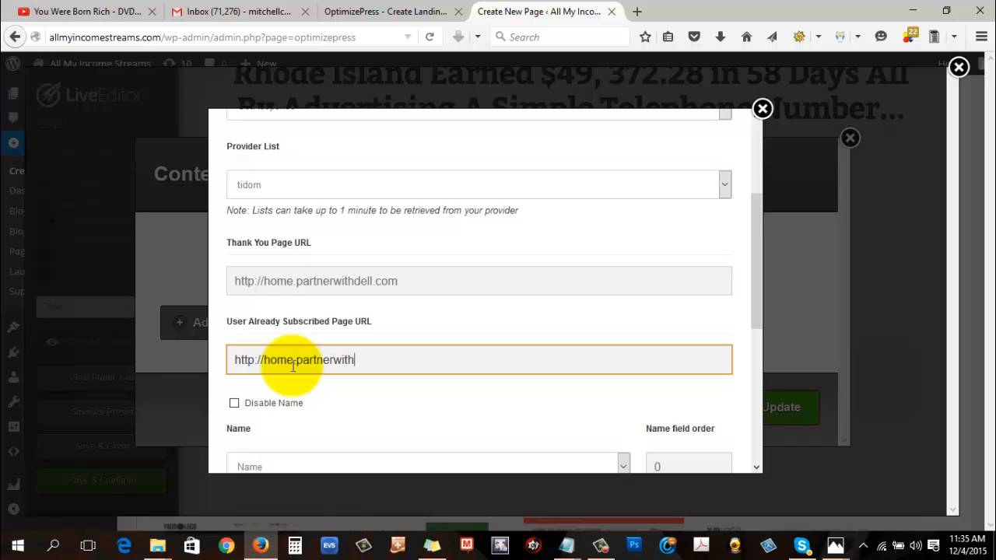
text(dell.com)
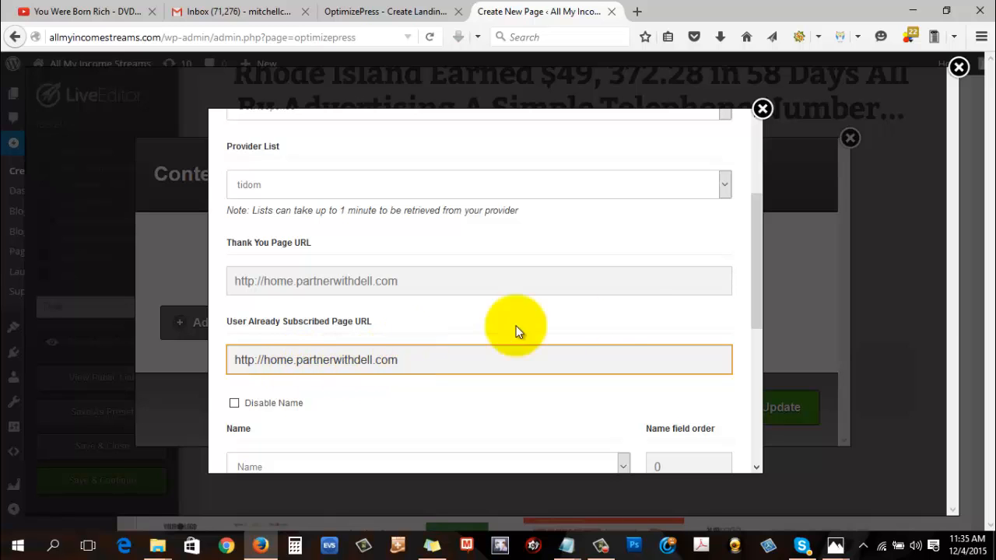
Insert the configured opt-in box and update the form container's content on the page
scroll(578, 299, down, 1)
scroll(579, 300, down, 5)
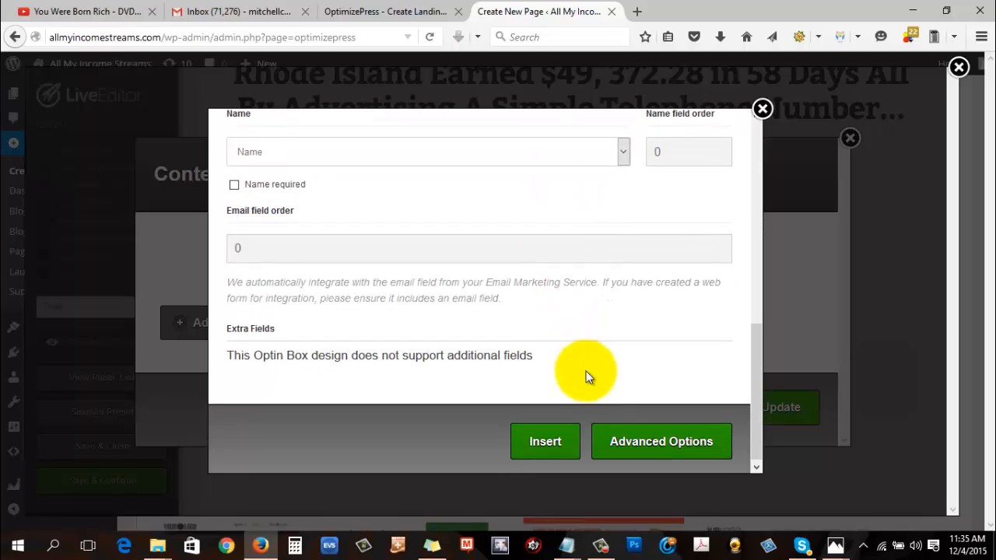
click(540, 440)
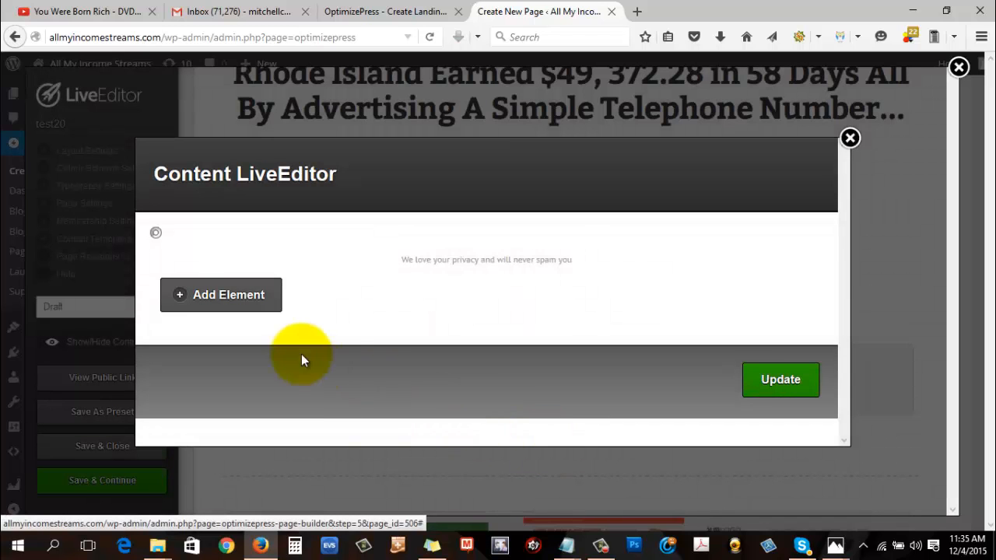
click(781, 407)
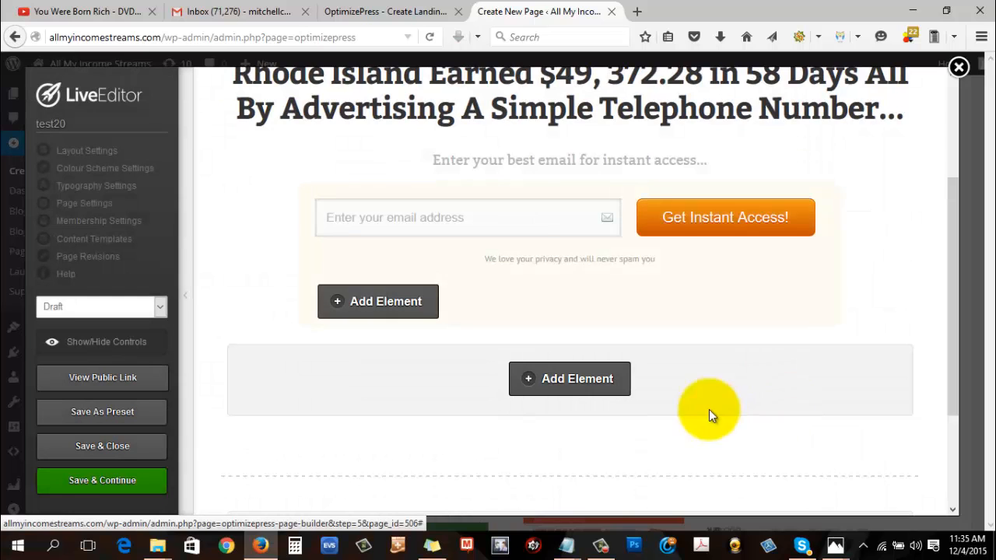
Review the landing page from the headlines down to the opt-in form and the empty row below it
scroll(455, 460, up, 3)
scroll(304, 346, down, 5)
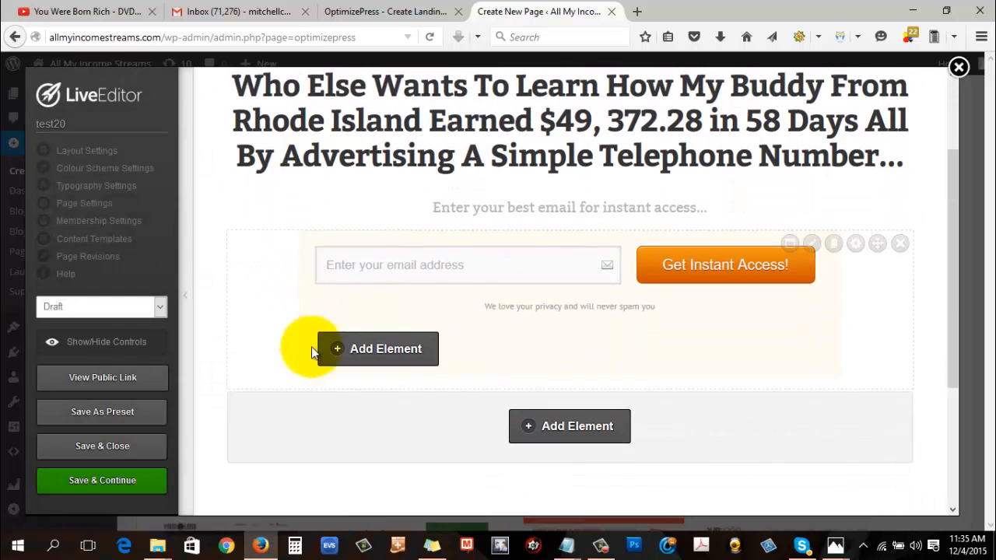
scroll(426, 394, up, 3)
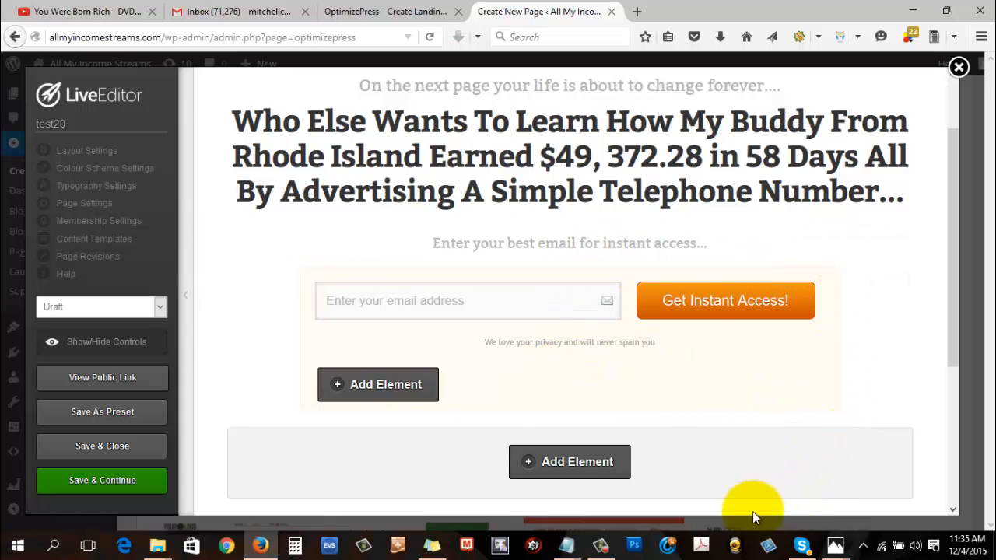
click(601, 545)
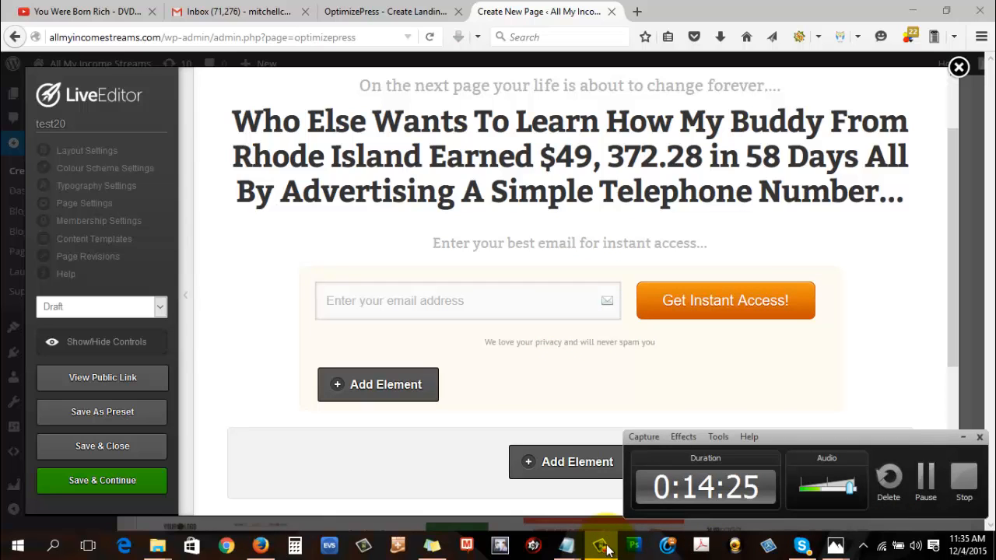
click(606, 545)
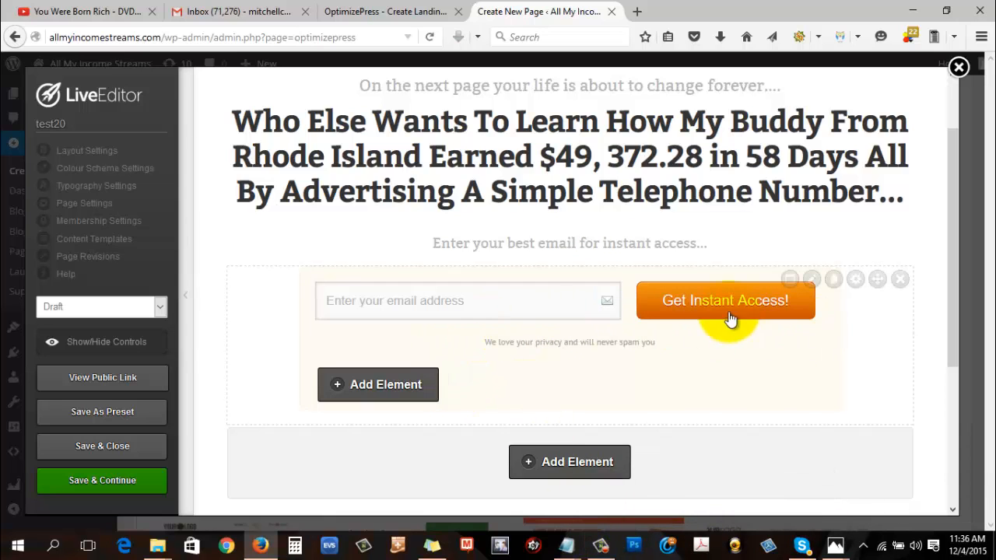
scroll(503, 259, up, 2)
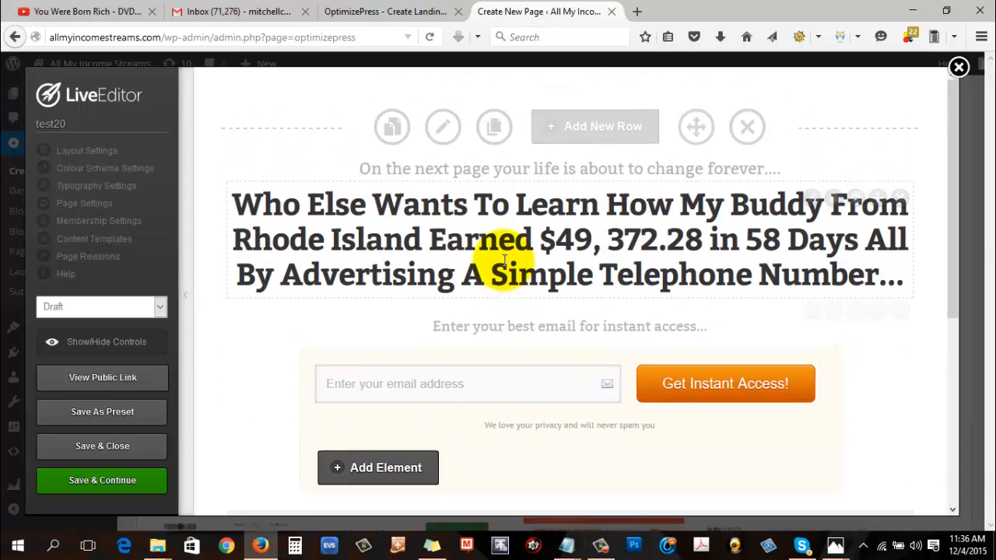
scroll(567, 177, down, 4)
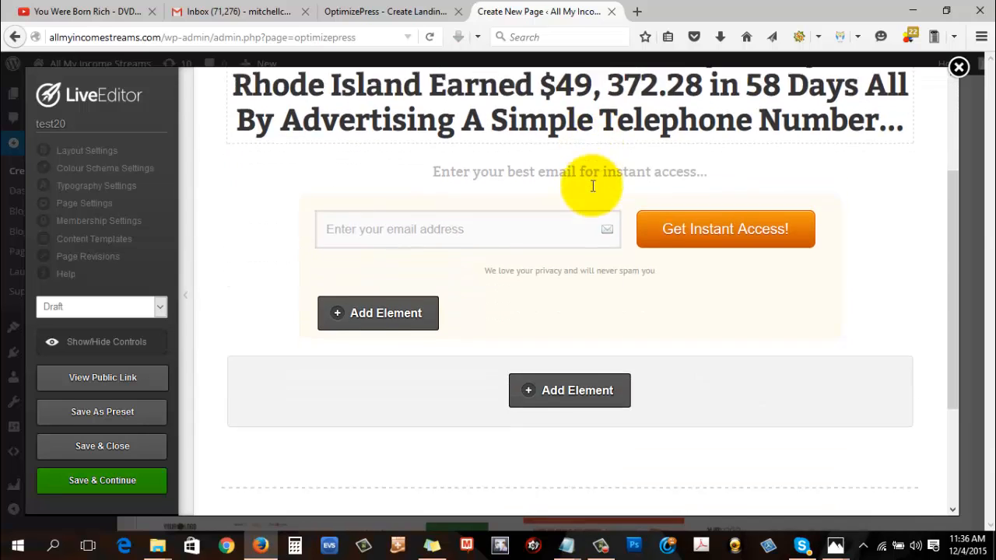
scroll(644, 345, up, 4)
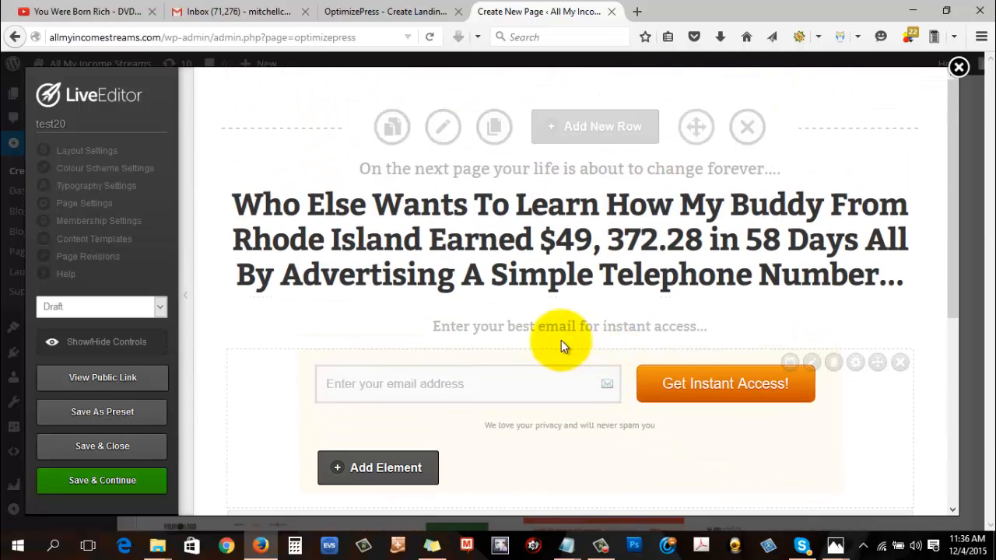
Set the page status to Publish, save the page and continue editing
click(160, 306)
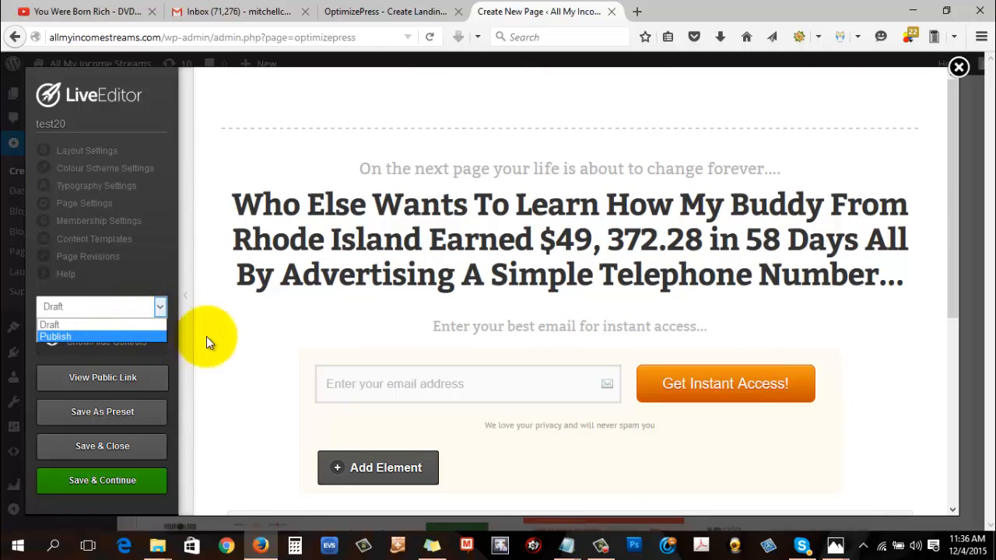
click(141, 325)
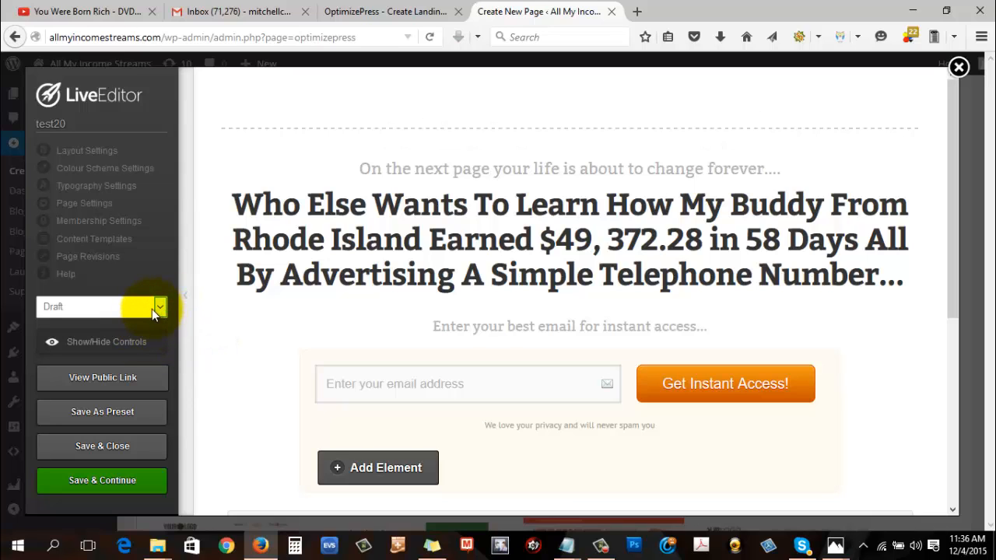
click(159, 310)
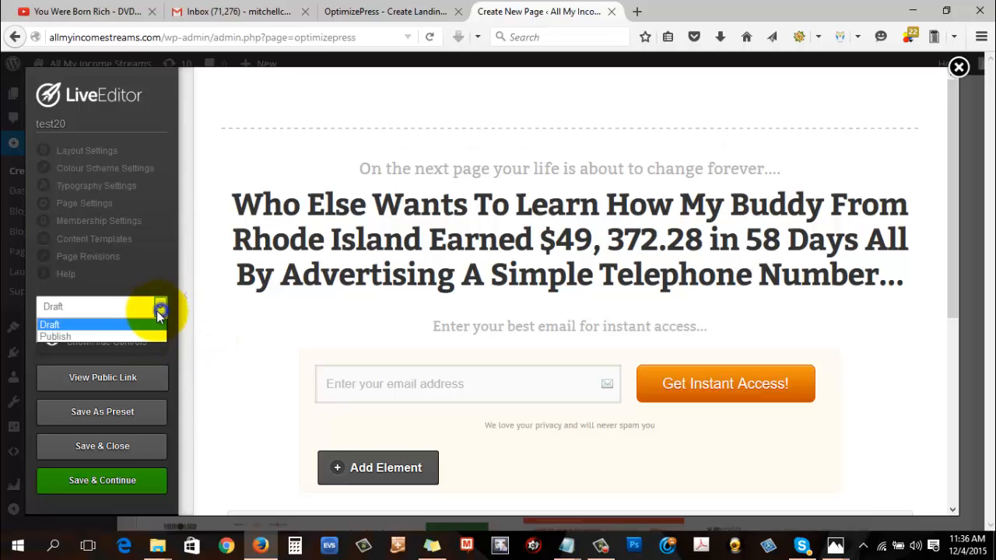
click(64, 337)
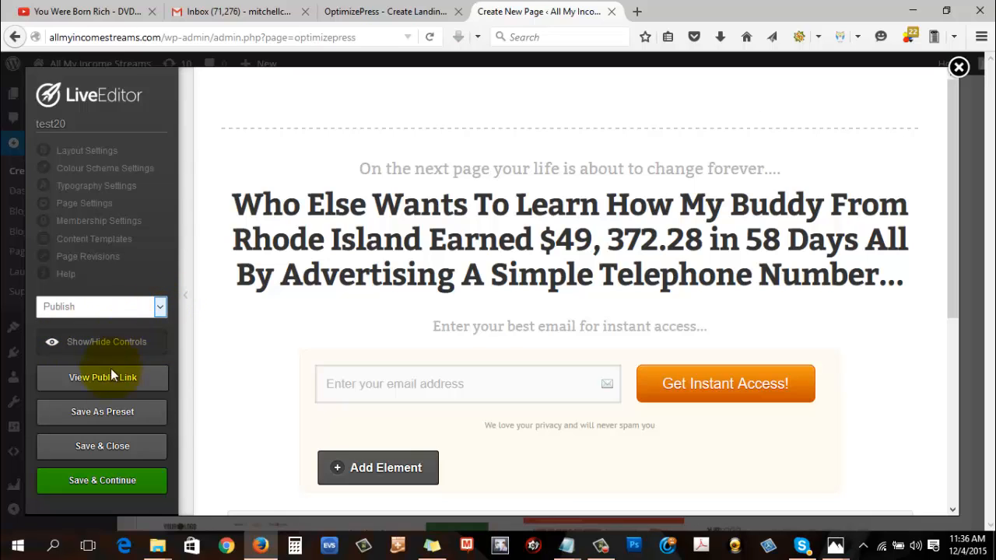
click(102, 481)
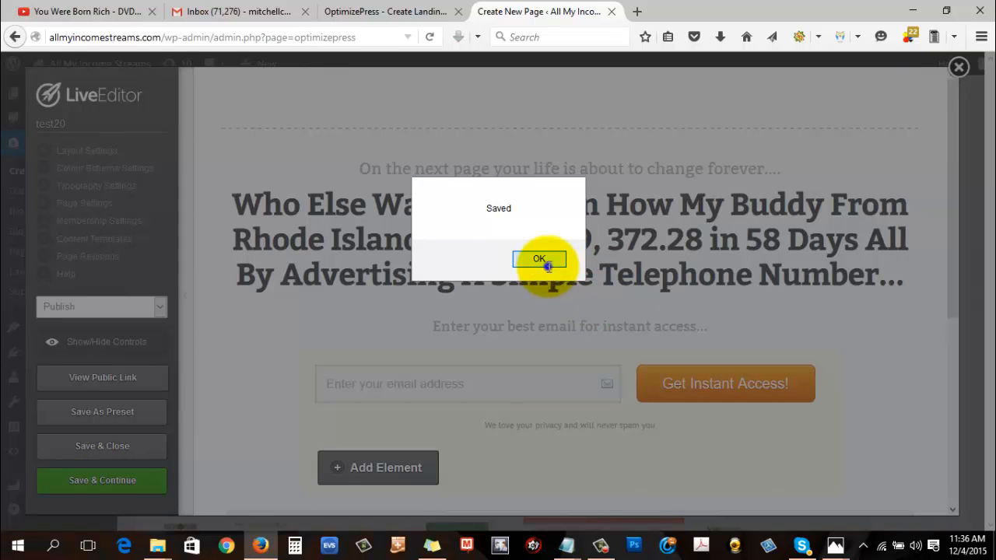
click(539, 259)
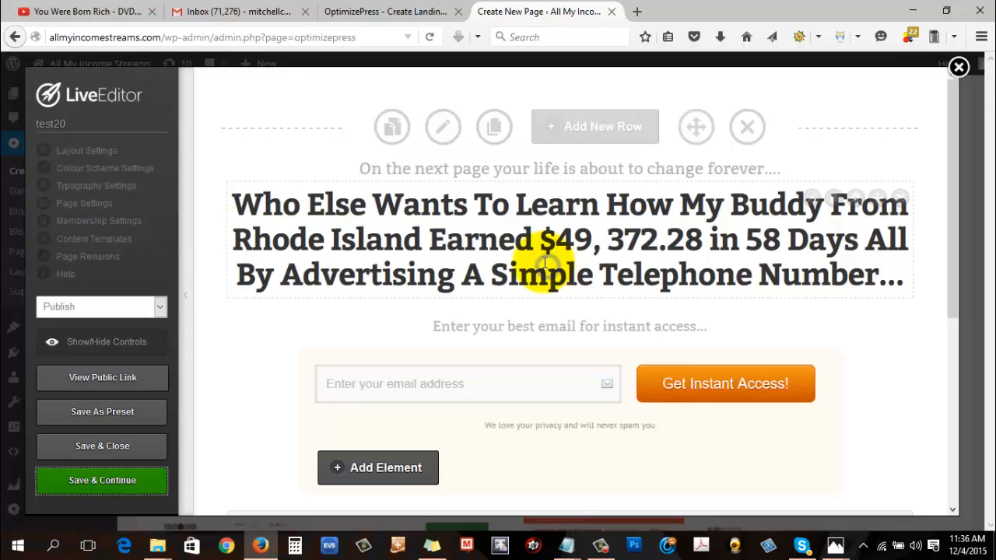
Open the page's public link and fill in the opt-in form's email field with an email address
click(100, 378)
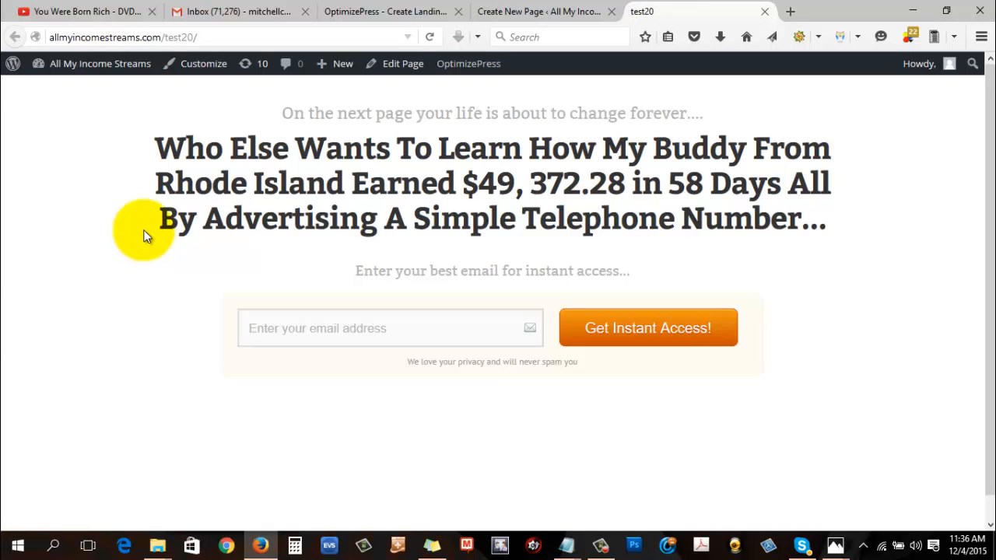
click(339, 329)
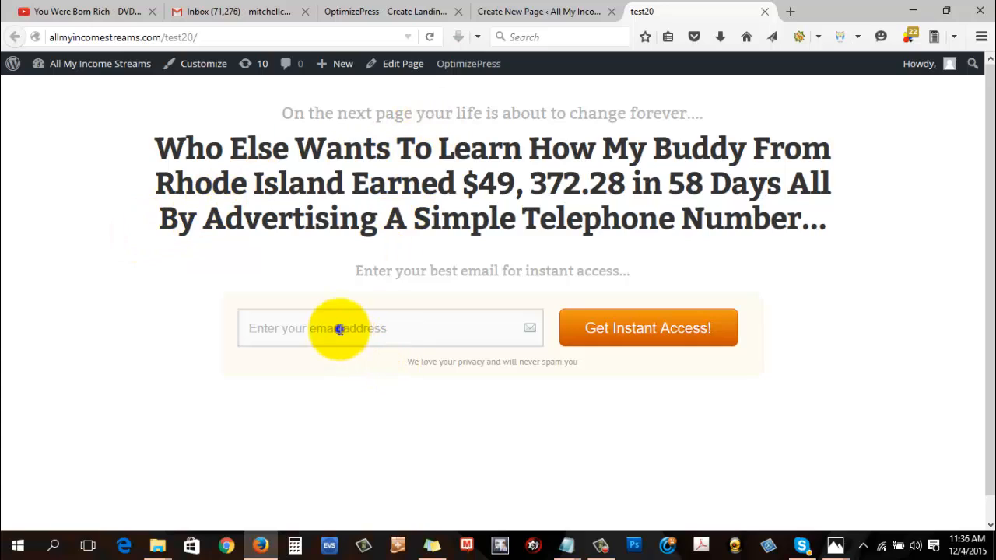
text(get)
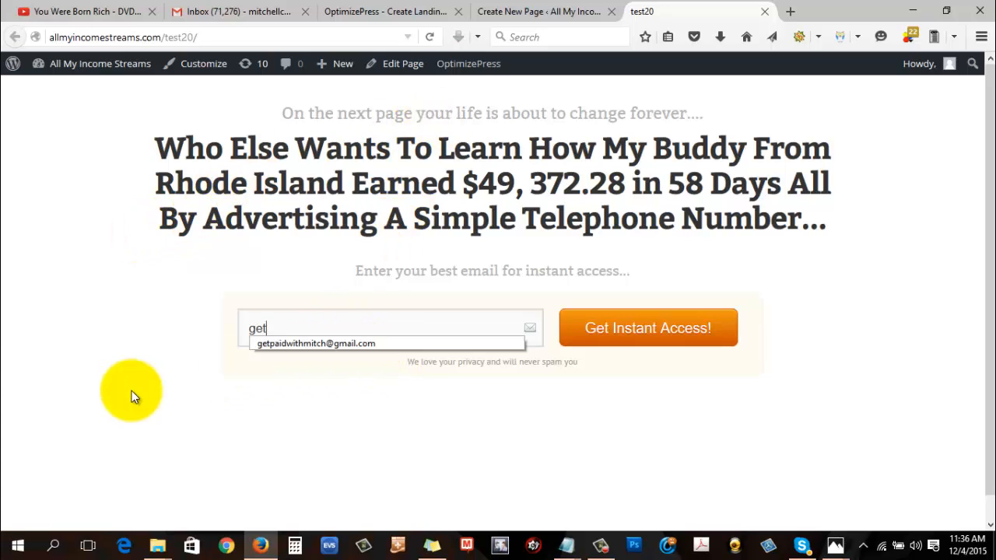
key(Down)
key(Return)
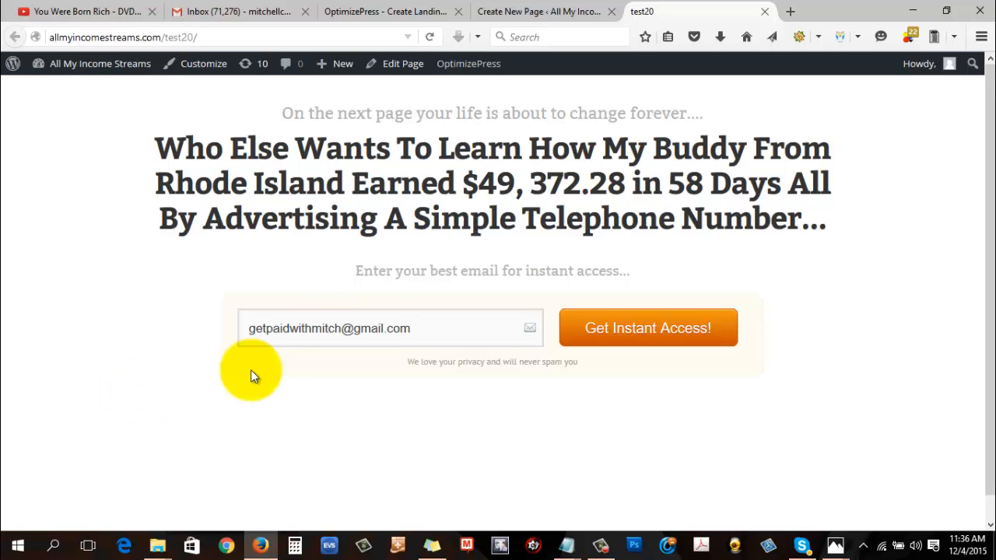
Submit the live opt-in form with Get Instant Access! and pause the welcome video on the destination page
click(645, 330)
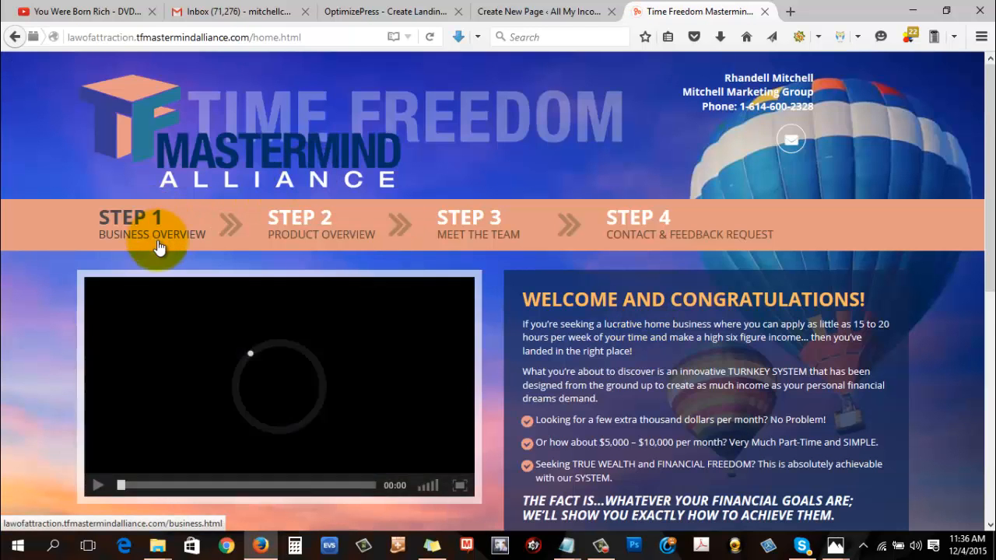
click(99, 488)
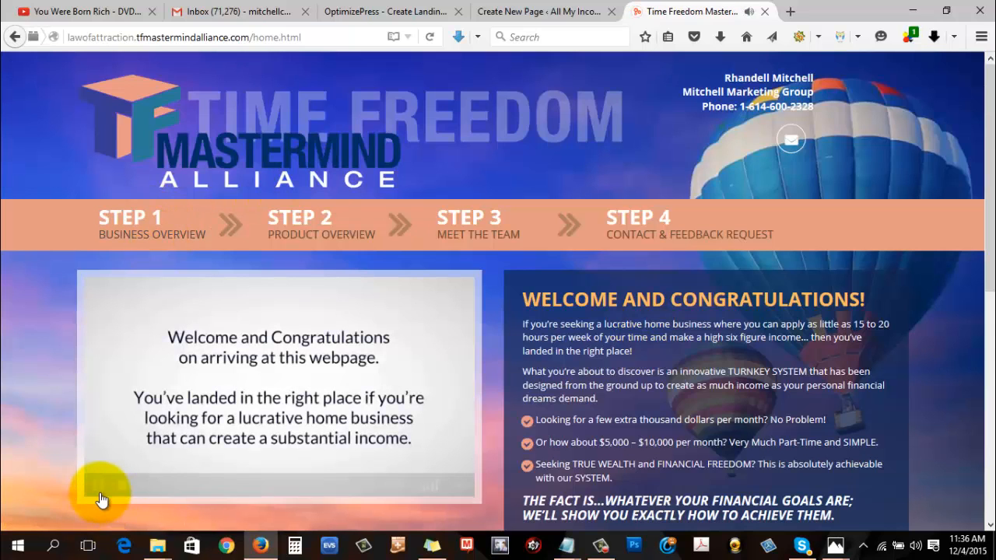
Return to the test20 page in the LiveEditor and review its headlines, opt-in form and the empty row below
click(509, 11)
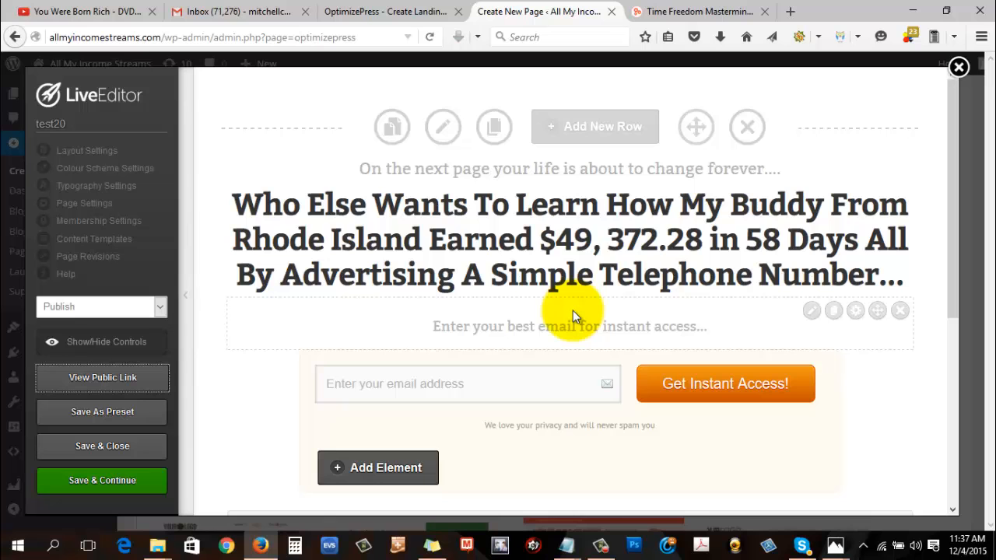
scroll(528, 346, down, 3)
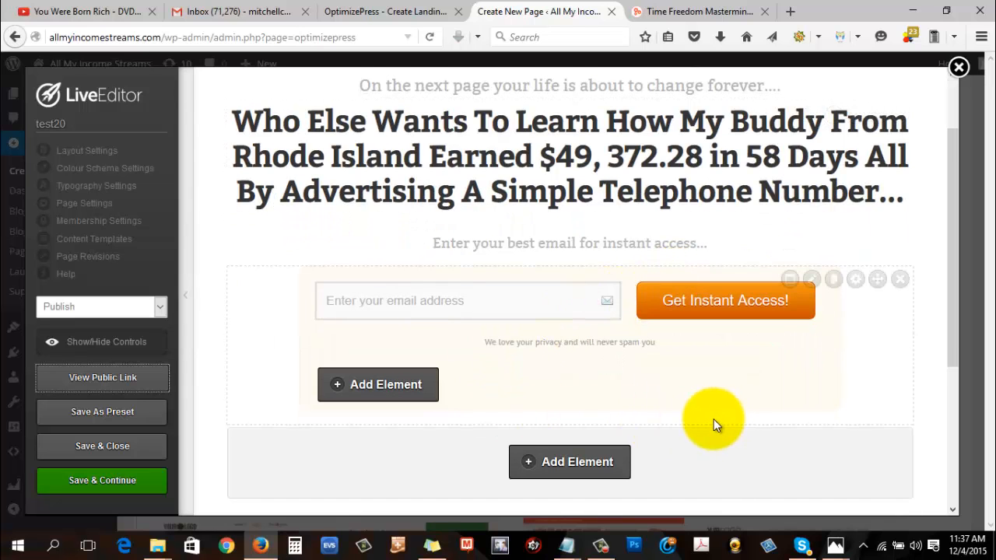
scroll(711, 418, up, 2)
scroll(711, 418, up, 1)
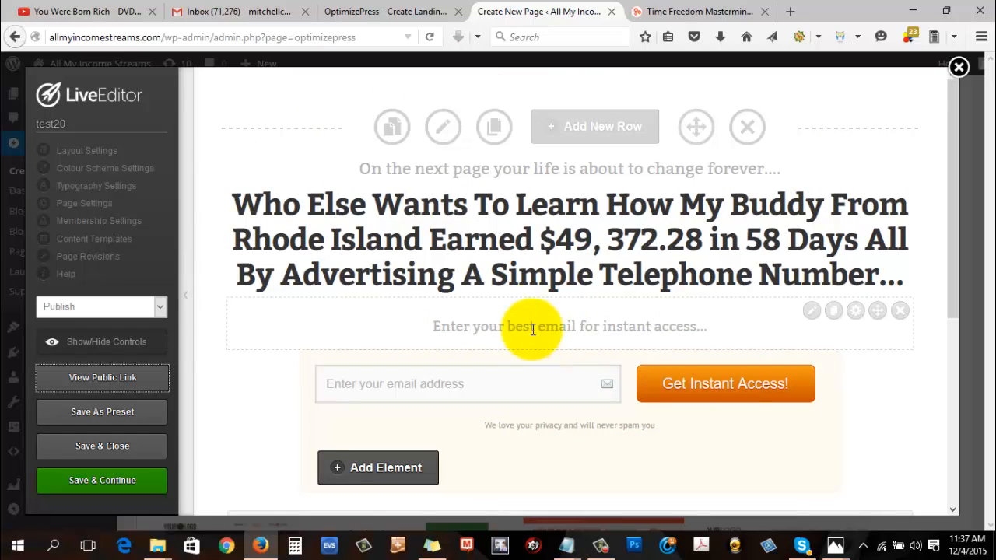
click(600, 546)
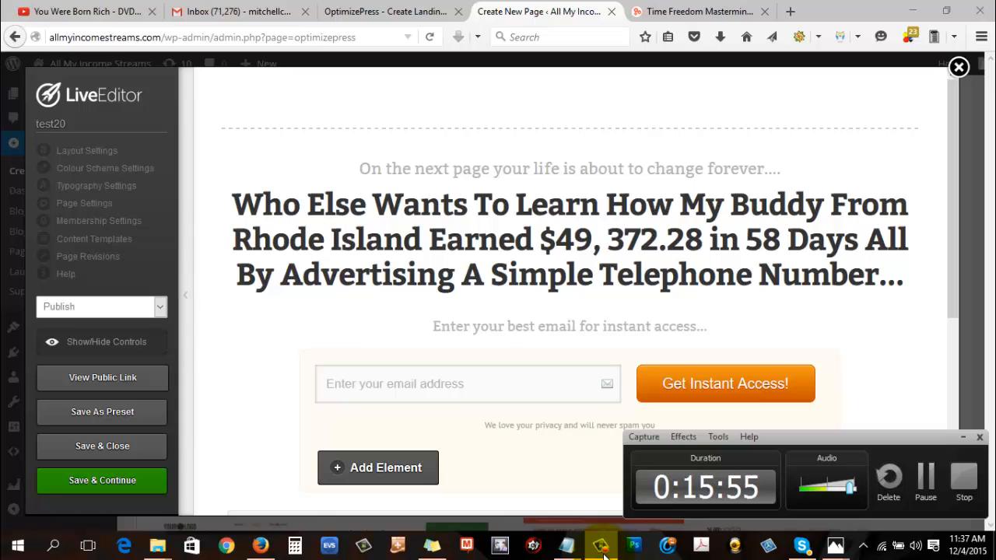
click(602, 548)
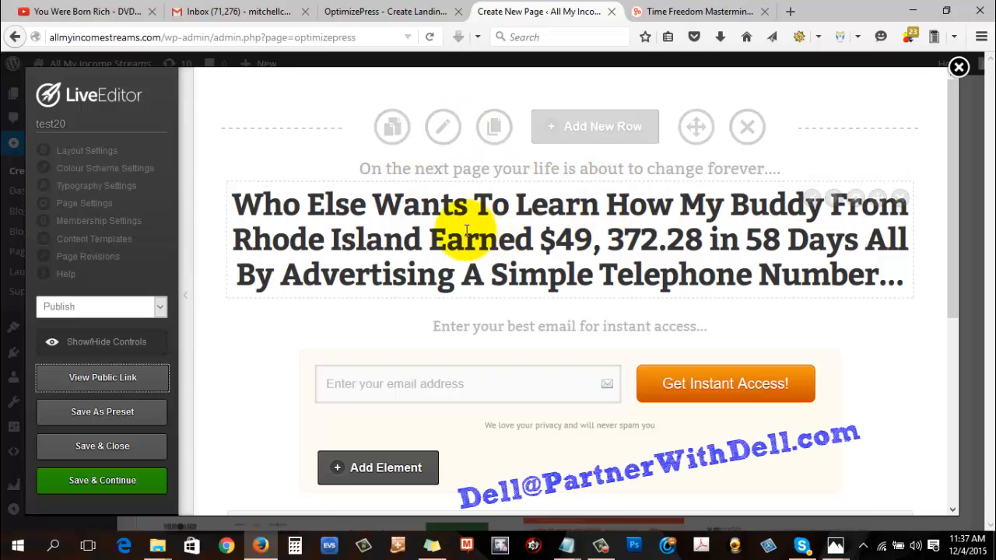
Bring up the OptimizePress website's home page to view the product's landing page features
click(385, 14)
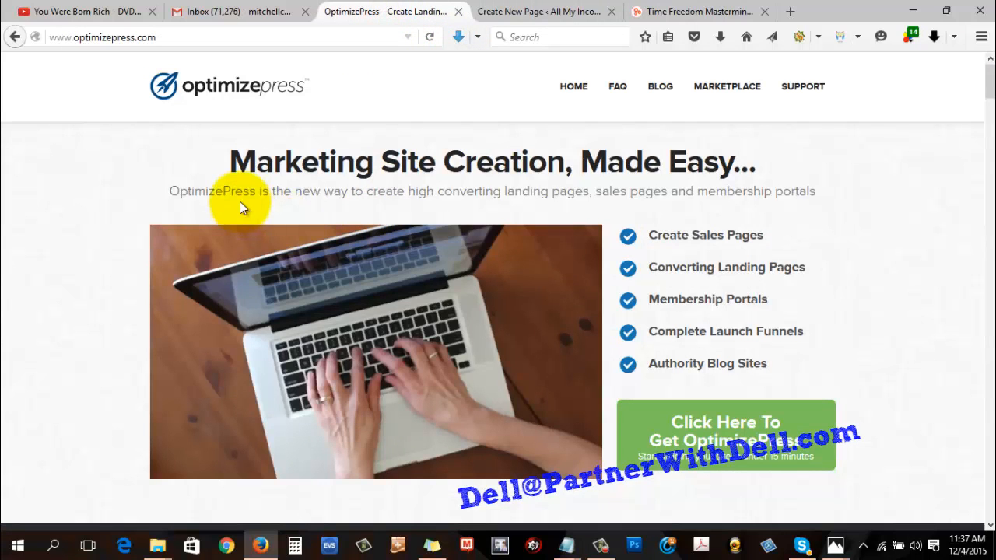